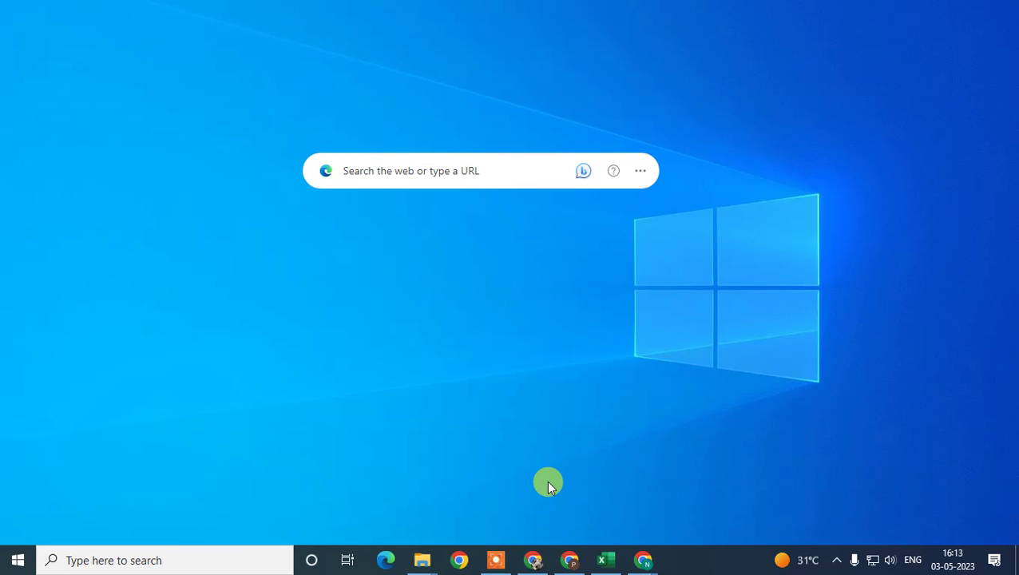
Refresh the desktop and launch Google Chrome on a New Tab page.
right_click(402, 289)
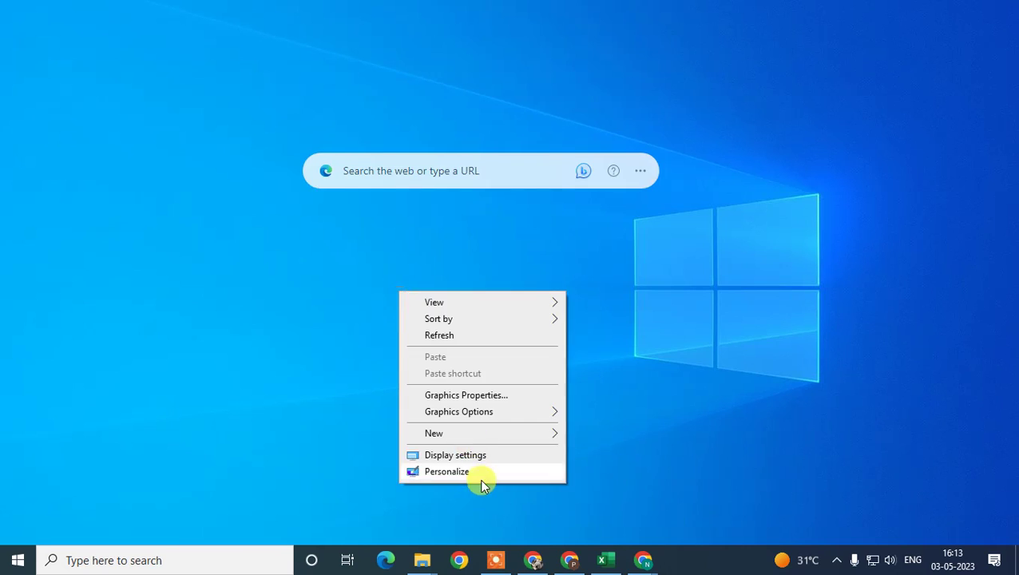
click(455, 330)
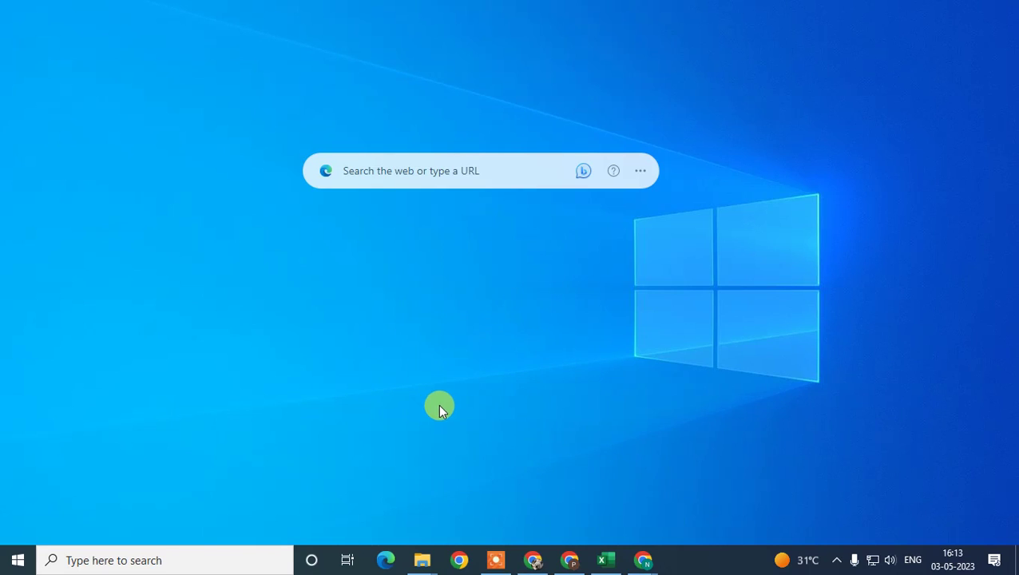
click(642, 559)
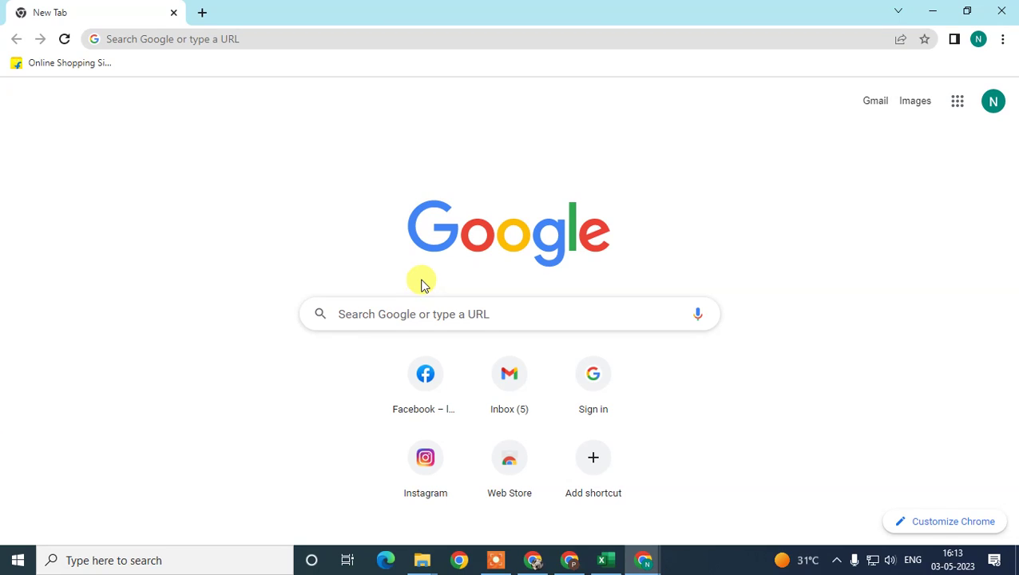
Check which Google account is signed in from the profile avatar.
click(993, 100)
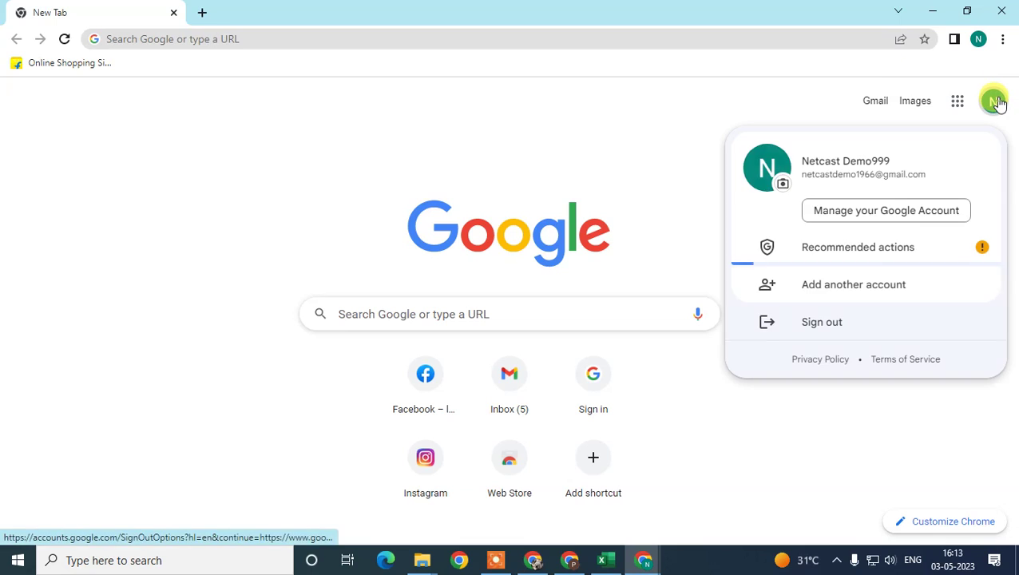
click(515, 127)
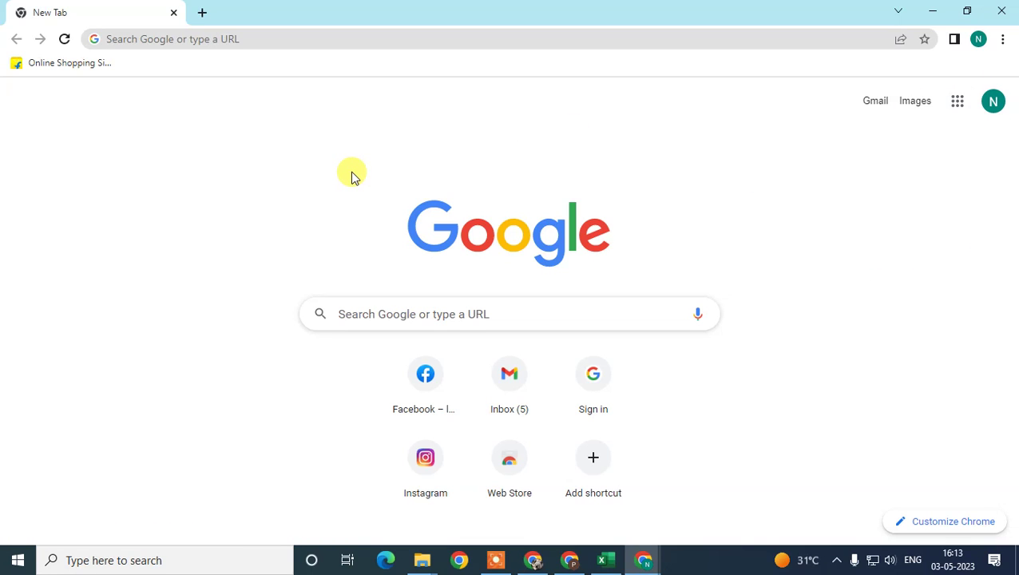
click(992, 102)
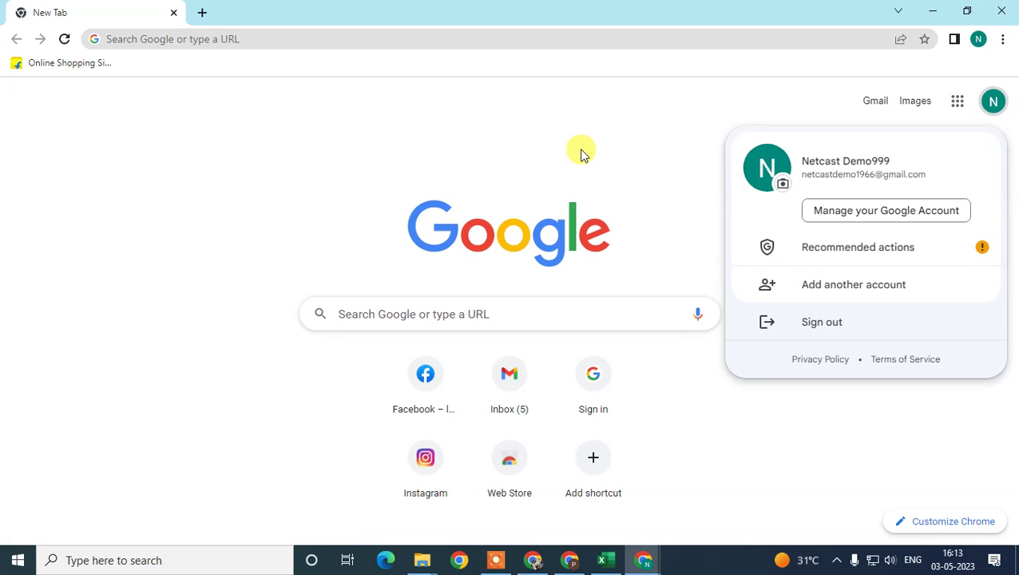
key(Escape)
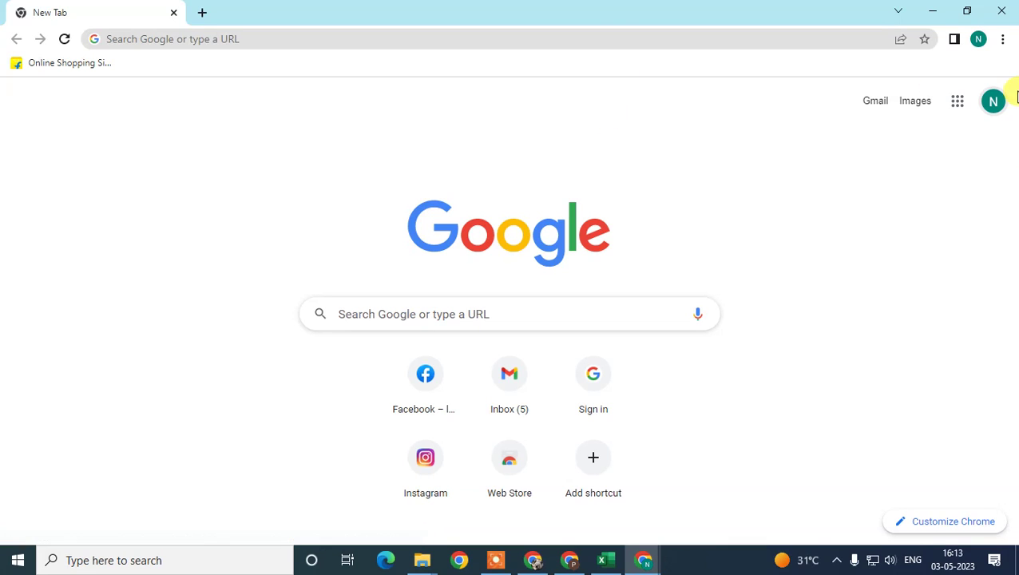
click(994, 104)
Open Business Profile Manager from the Google apps grid in a new tab, then return to New Tab.
click(634, 105)
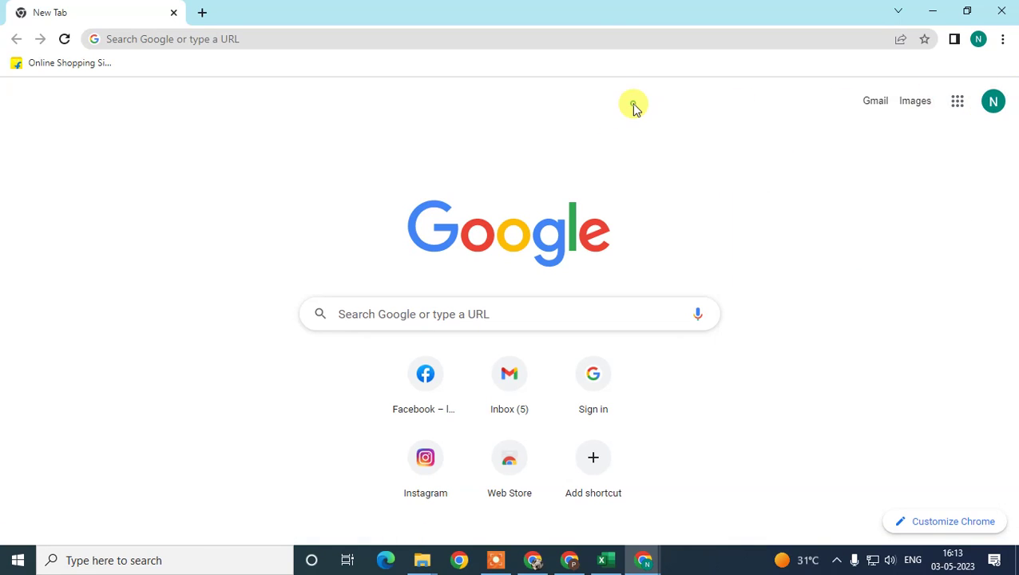
click(956, 102)
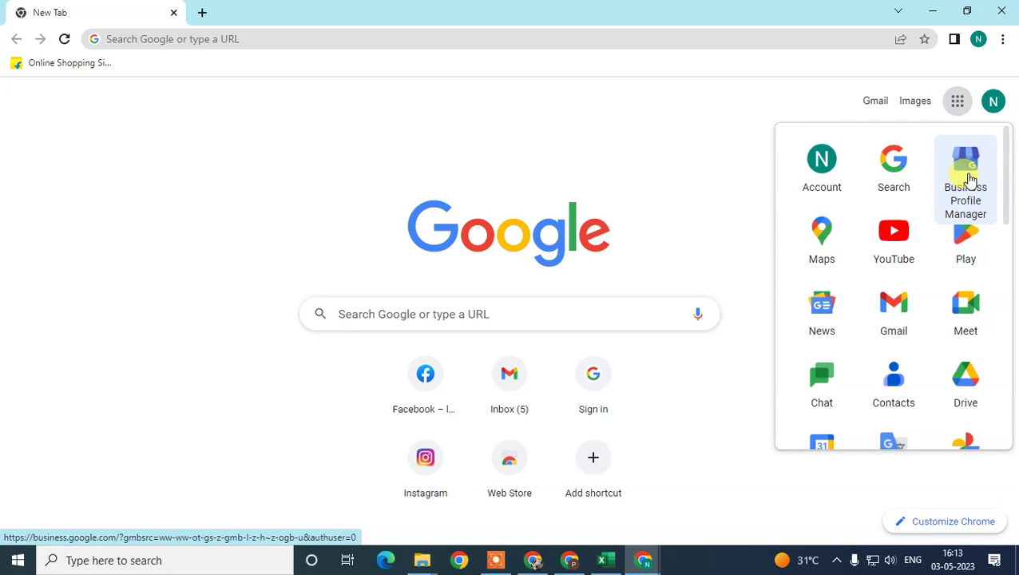
scroll(919, 319, down, 4)
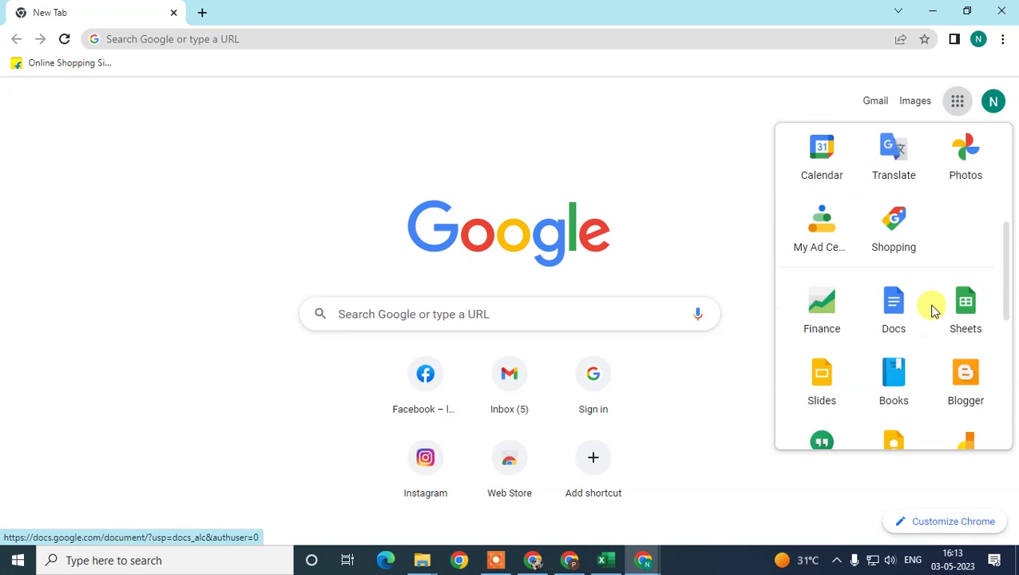
scroll(923, 303, down, 5)
scroll(917, 297, up, 3)
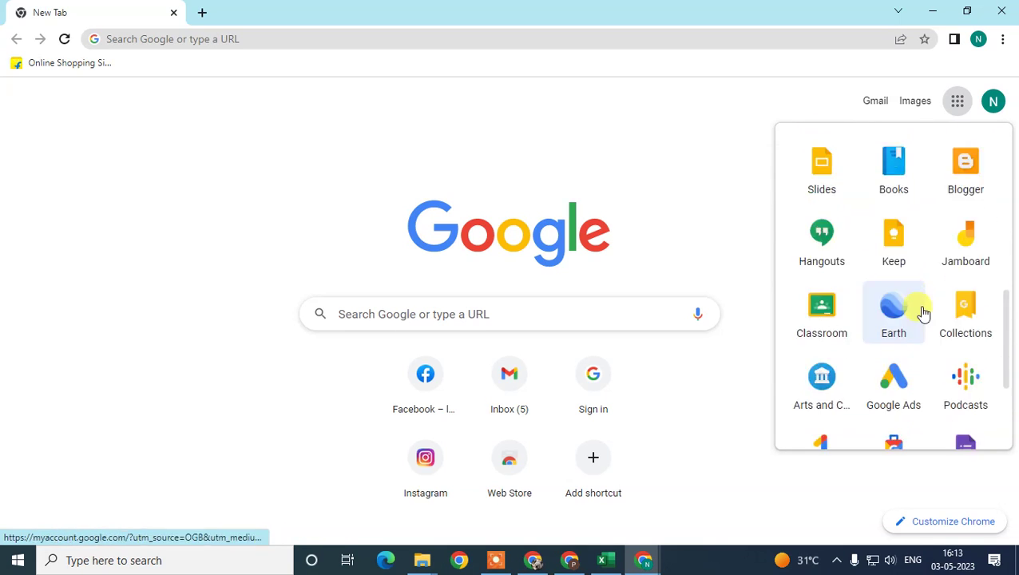
scroll(864, 423, down, 5)
scroll(957, 285, up, 8)
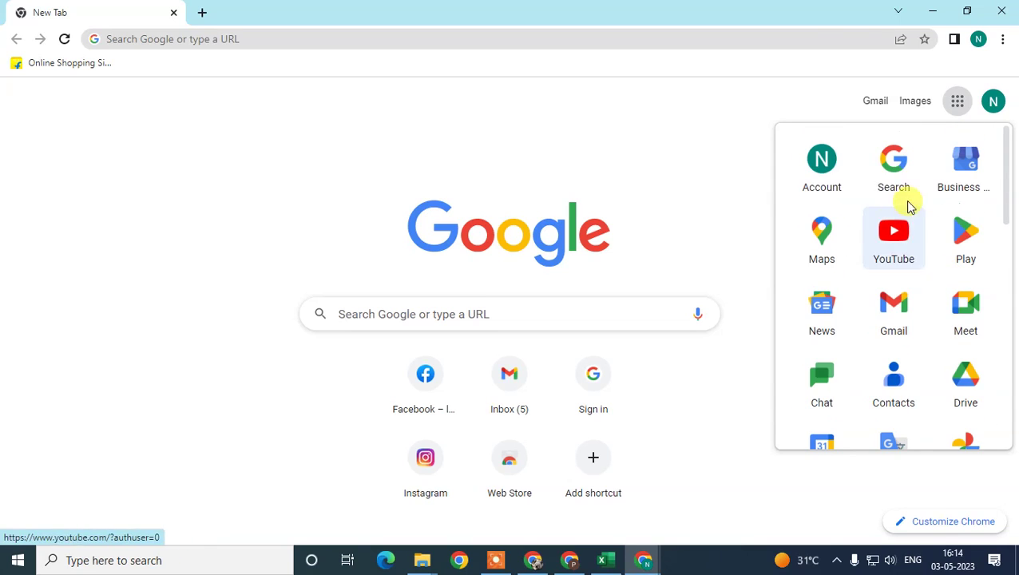
right_click(951, 166)
click(951, 173)
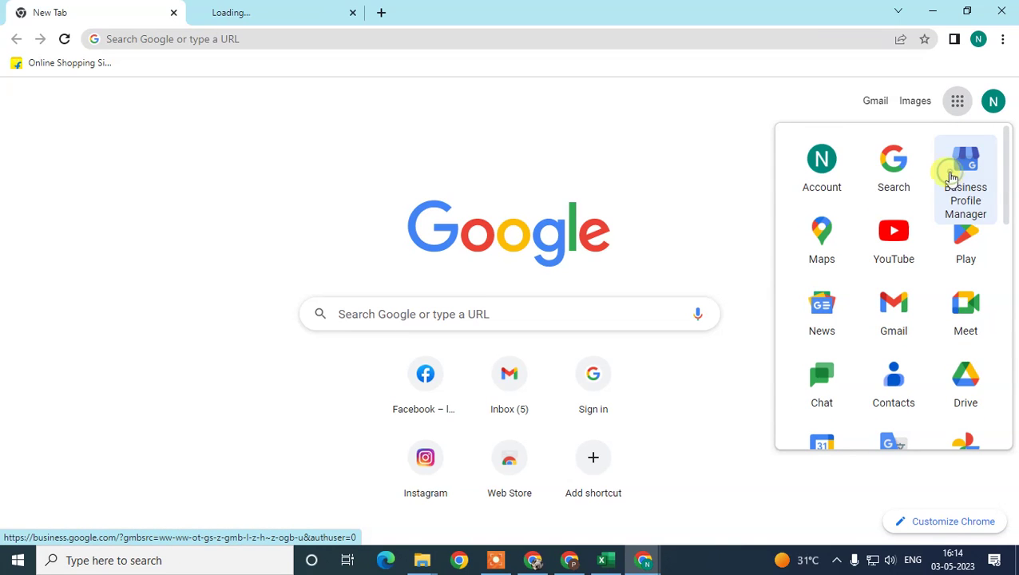
click(302, 14)
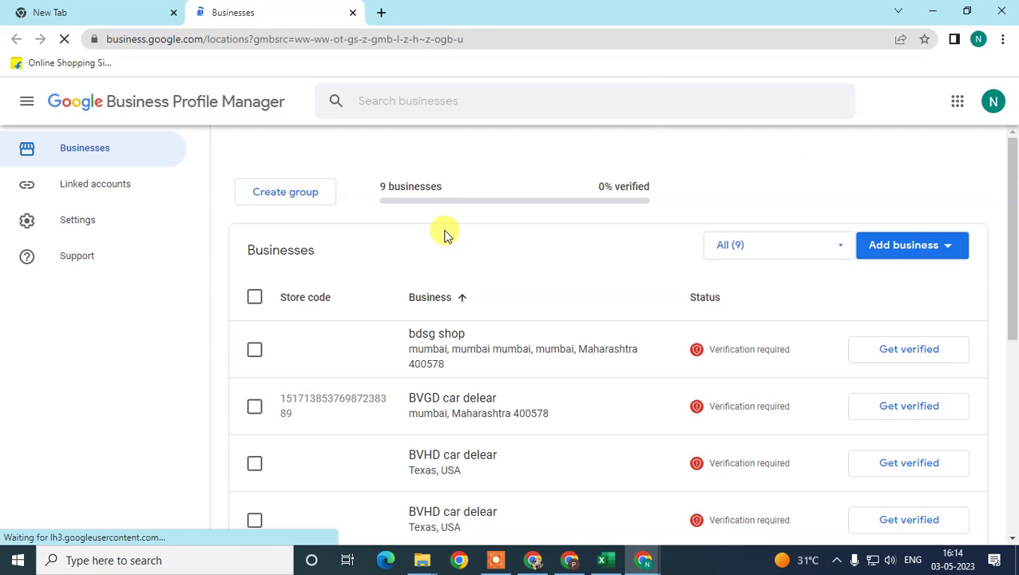
click(95, 6)
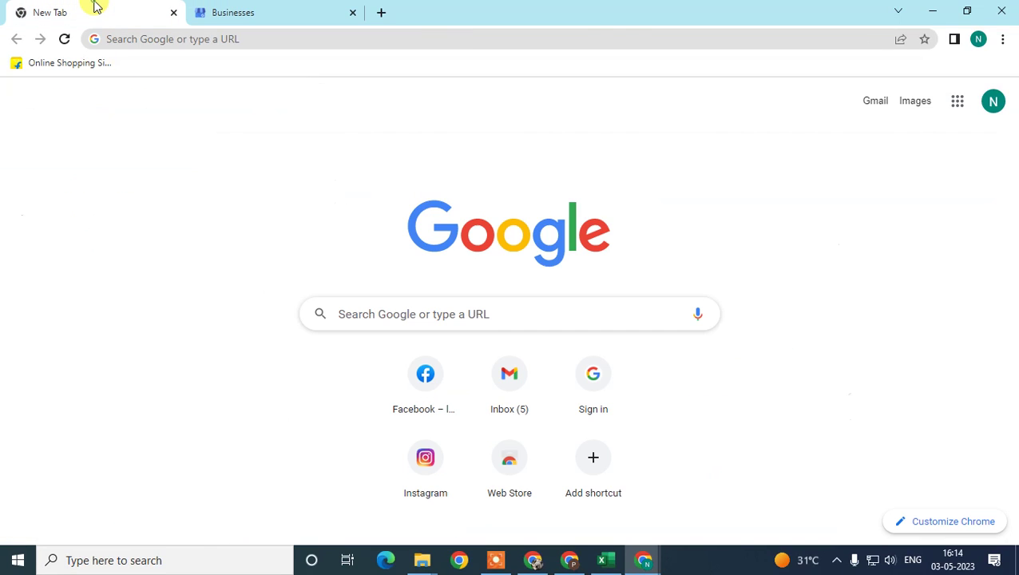
Search Google for 'my business' and scroll to the managed Business Profiles panel.
click(312, 38)
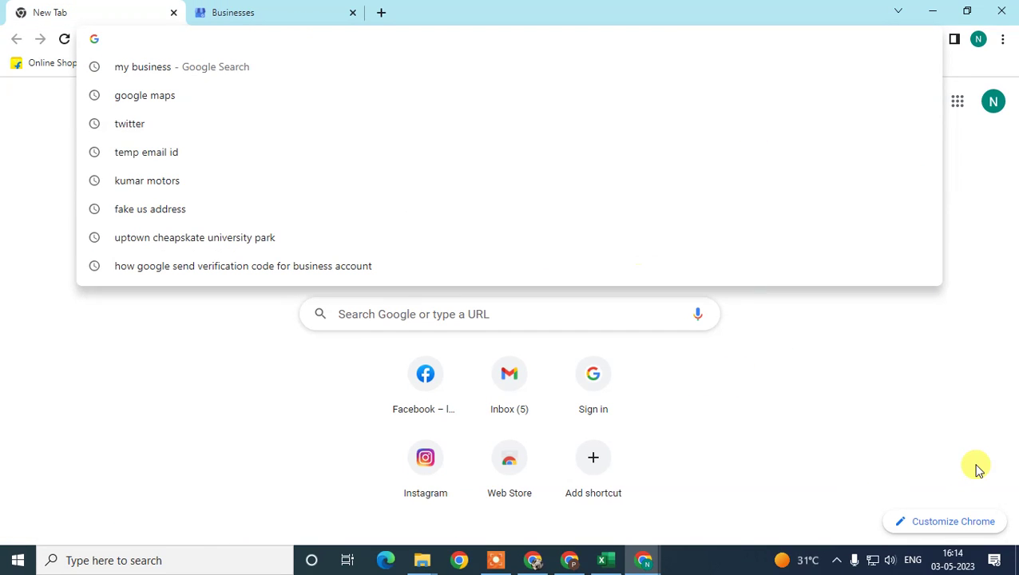
text(goo)
key(BackSpace)
key(BackSpace)
key(BackSpace)
key(BackSpace)
text(myt)
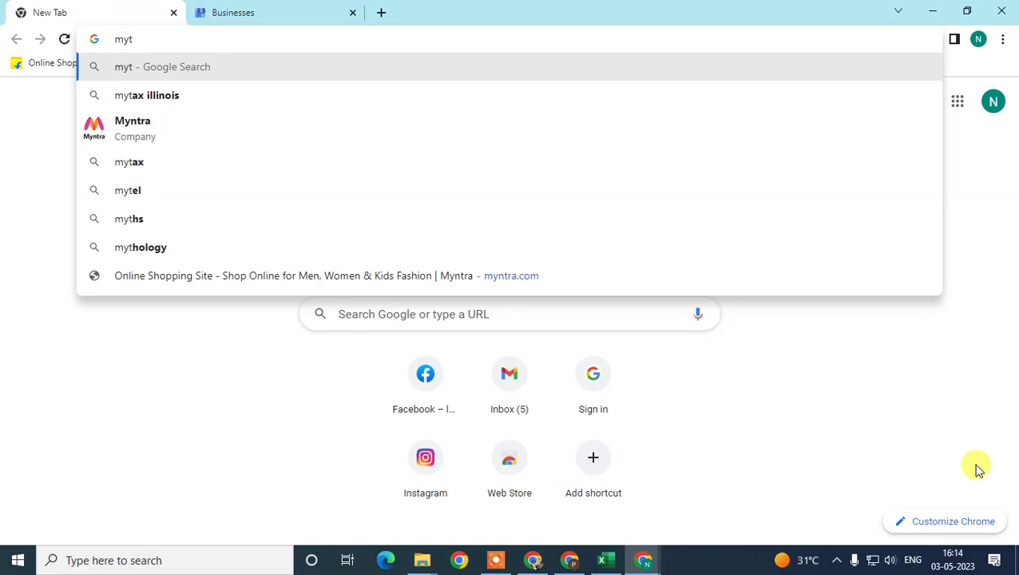
key(BackSpace)
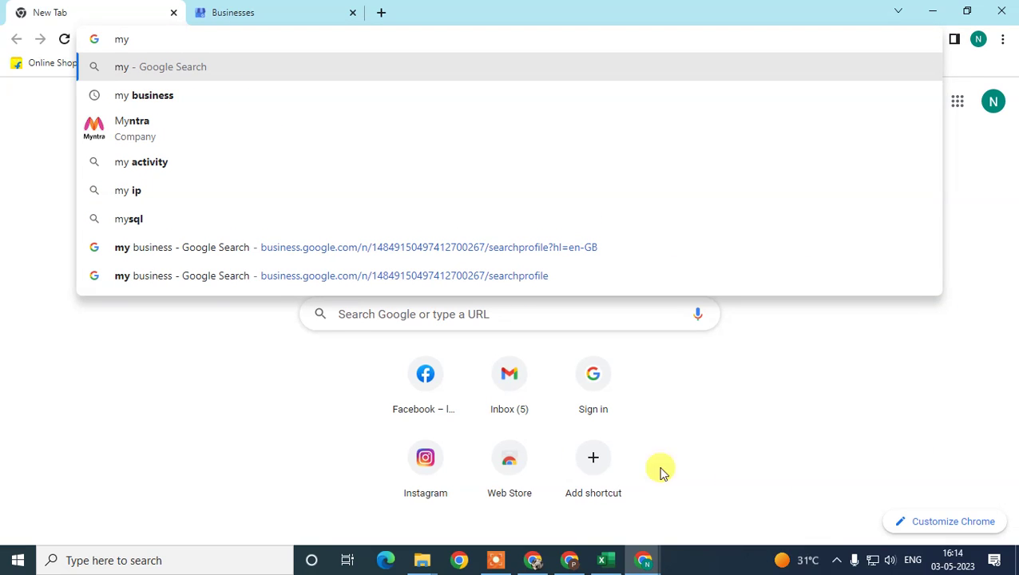
click(181, 93)
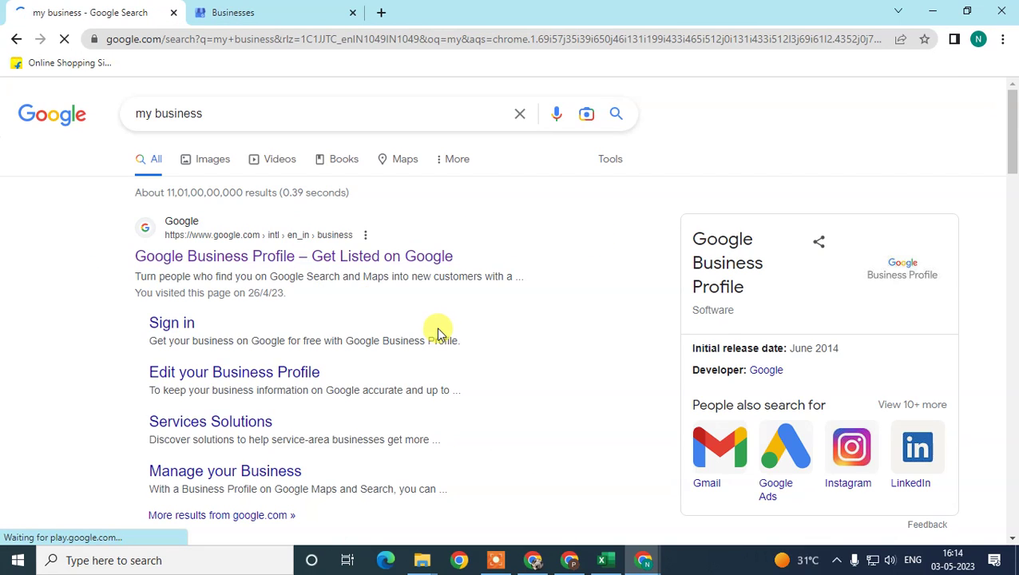
scroll(439, 330, down, 6)
scroll(220, 265, up, 2)
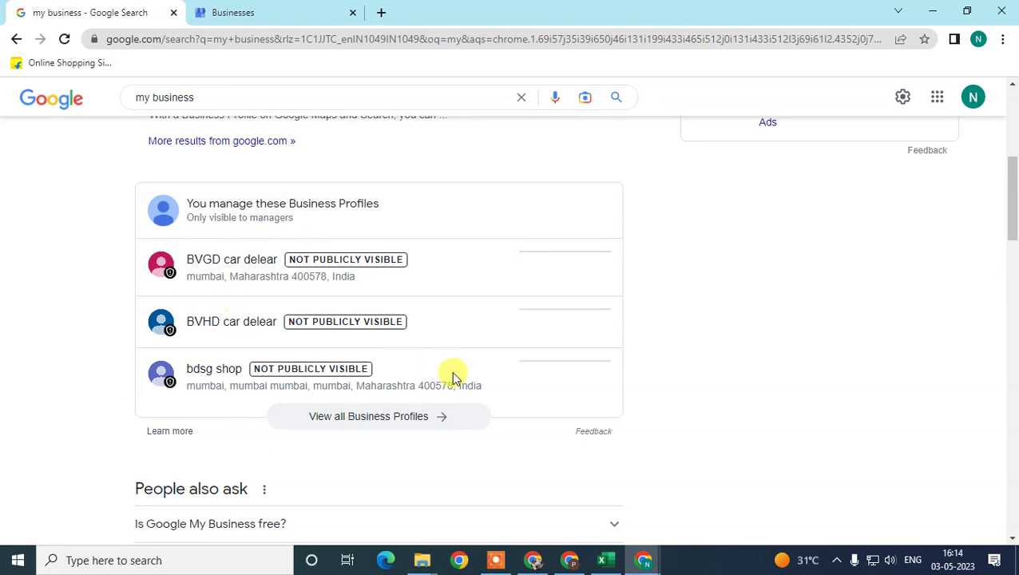
scroll(193, 268, up, 5)
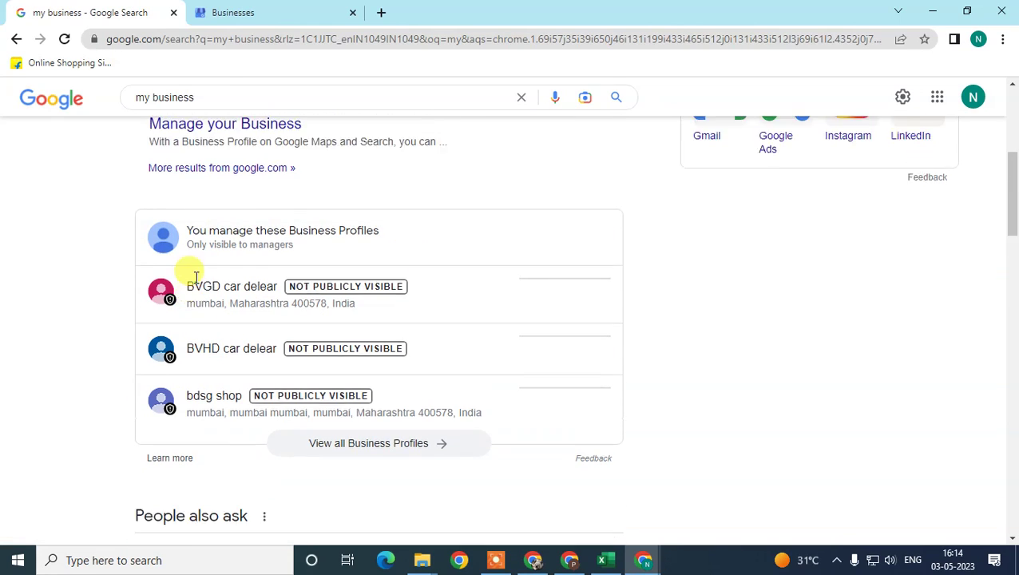
scroll(440, 327, down, 7)
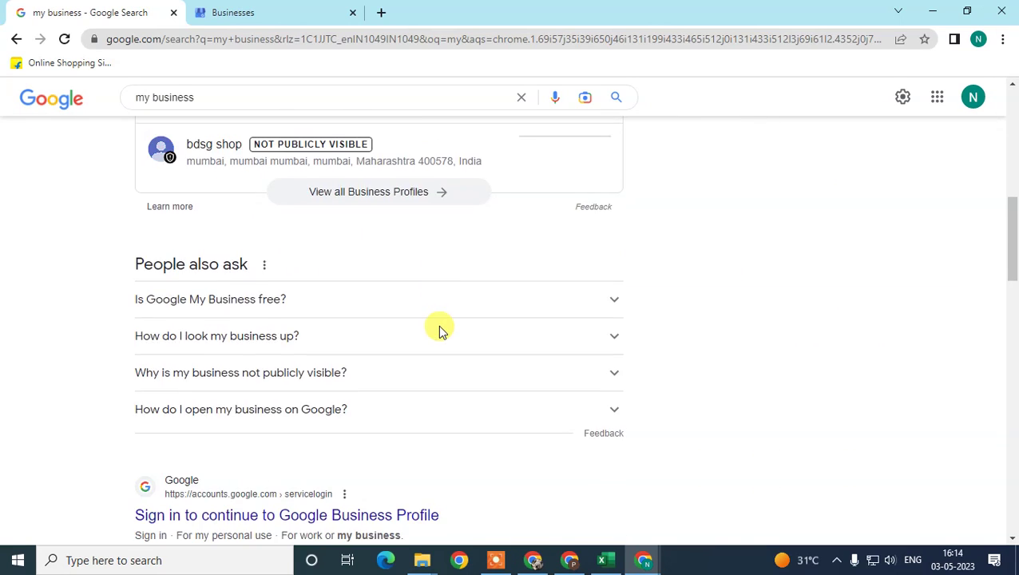
scroll(503, 314, up, 3)
scroll(523, 339, down, 3)
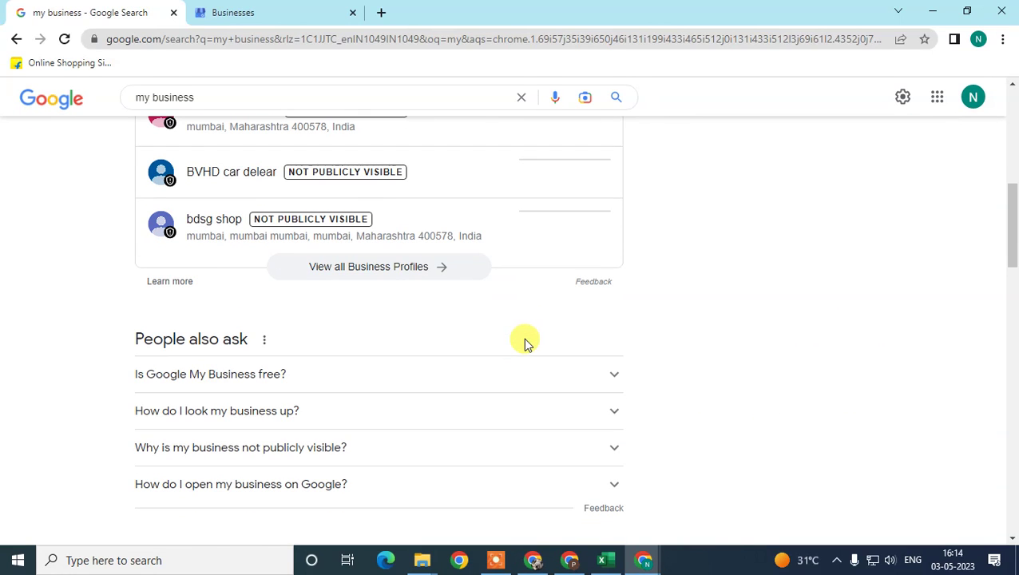
Choose Add a Business Profile from the managed profiles list to open Find and manage your business.
click(415, 272)
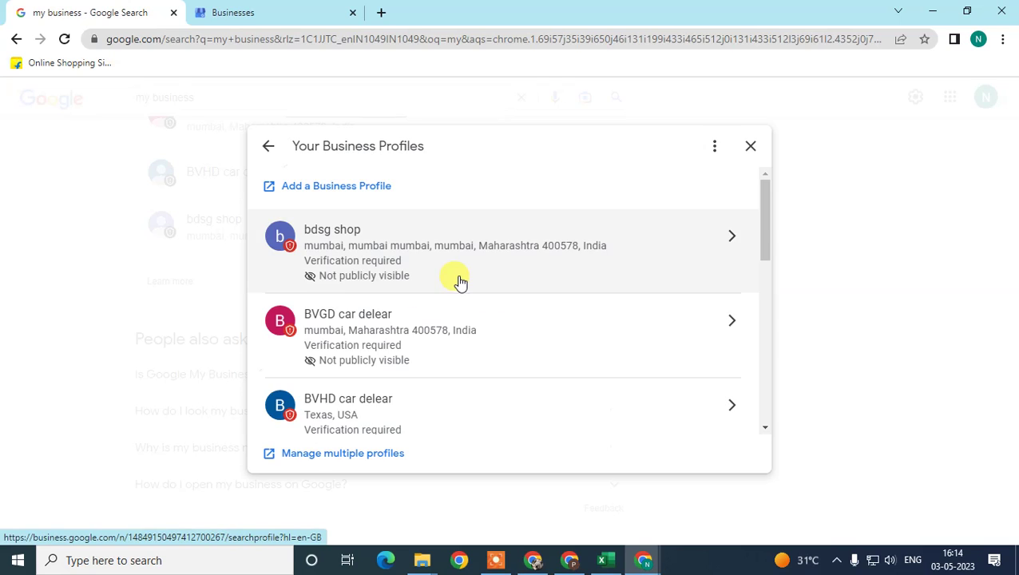
scroll(593, 261, down, 2)
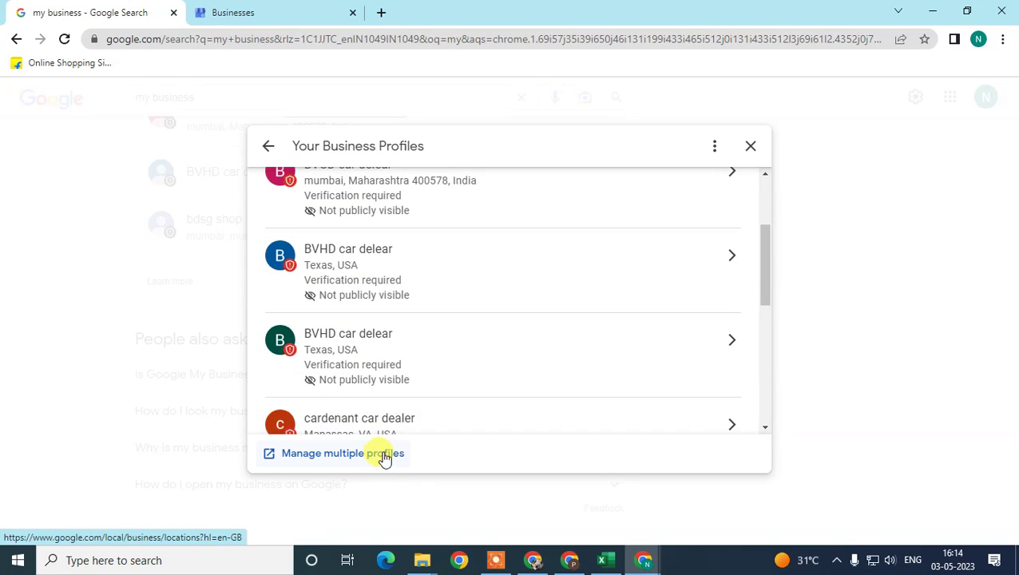
scroll(389, 297, up, 2)
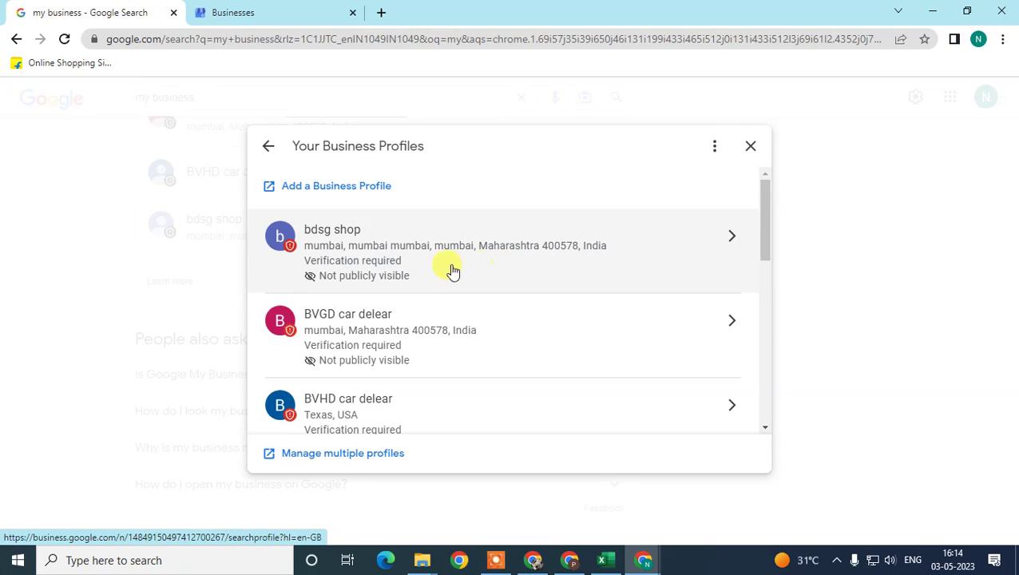
click(280, 190)
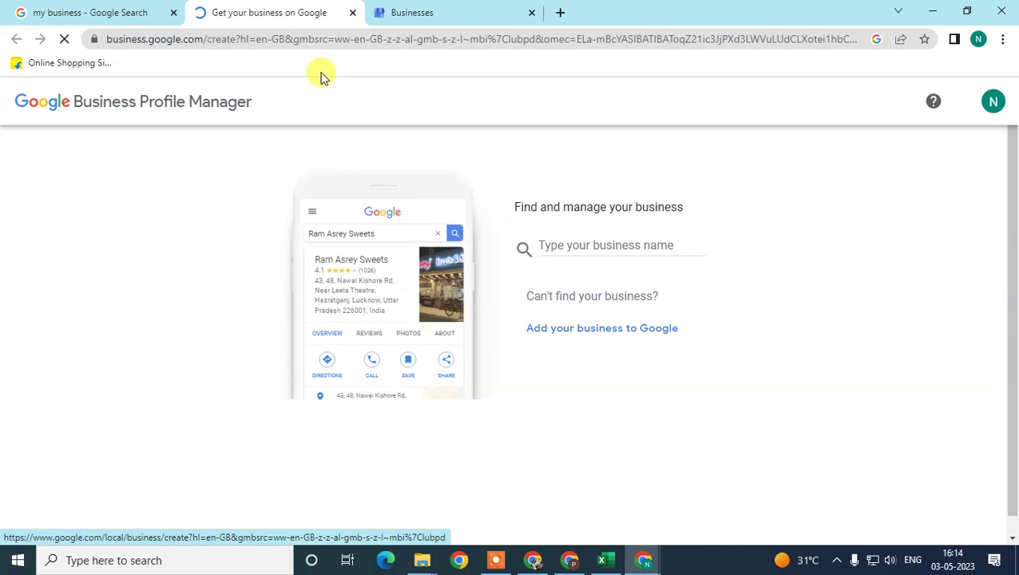
Open the bdsg shop profile and choose Add a new Business Profile from its options menu.
click(110, 10)
click(384, 252)
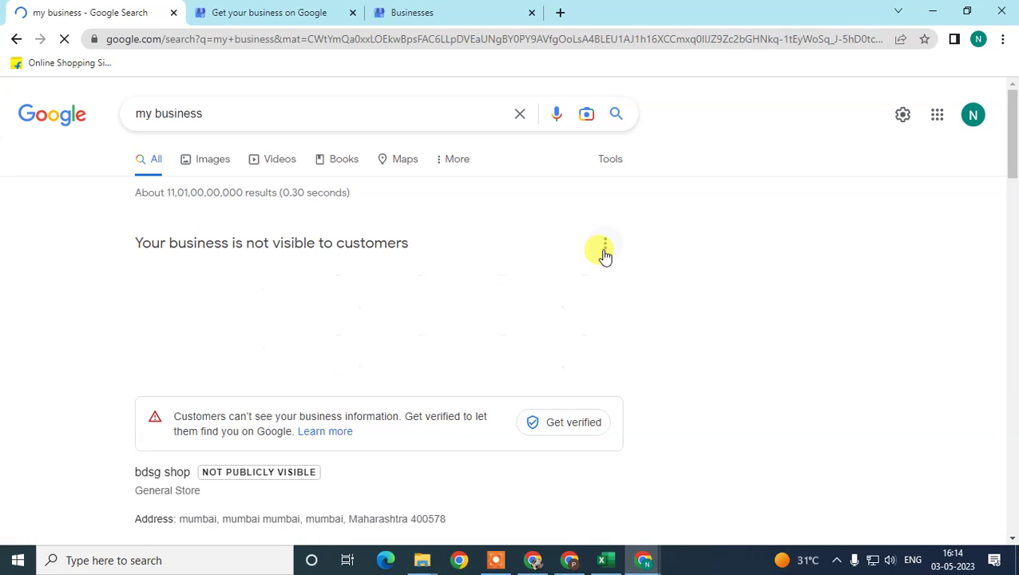
click(605, 247)
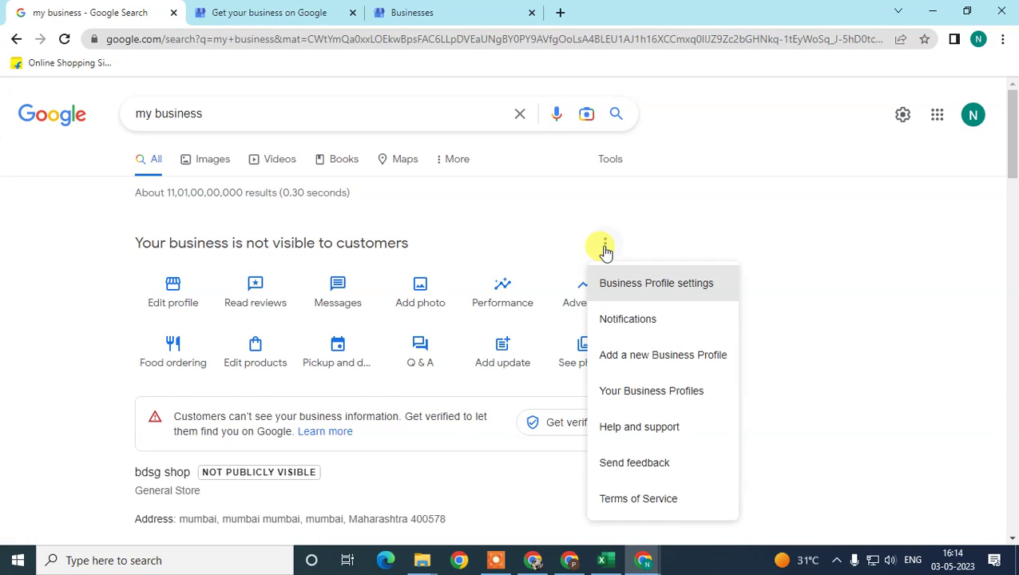
click(659, 357)
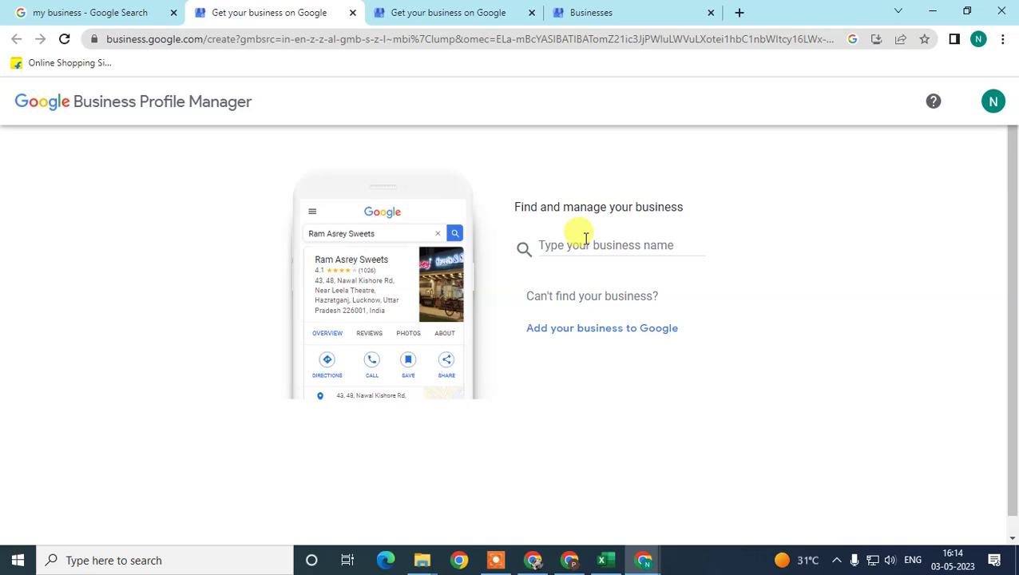
Return to the Businesses list tab and open a fresh browser tab.
click(461, 11)
click(654, 16)
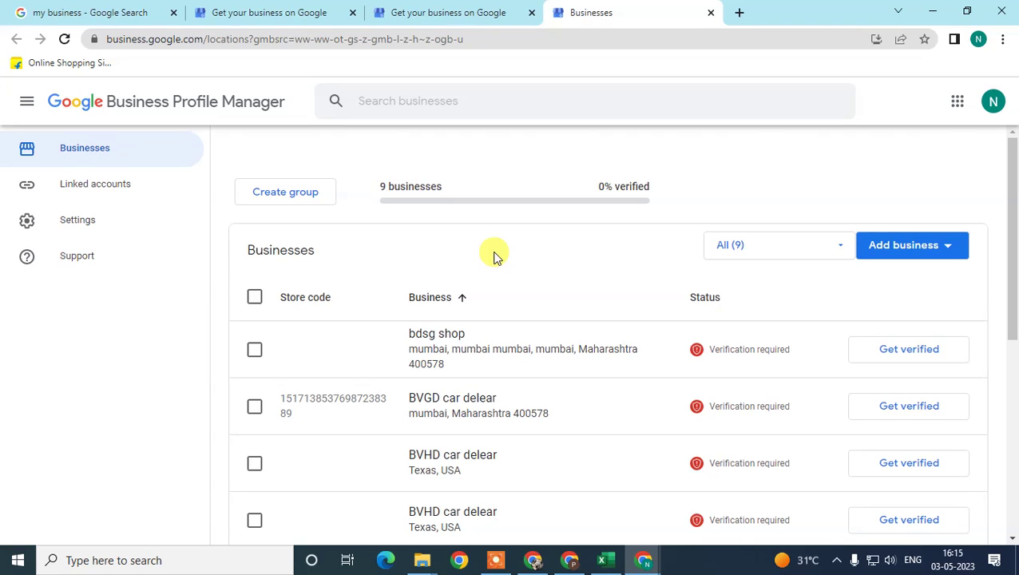
click(739, 9)
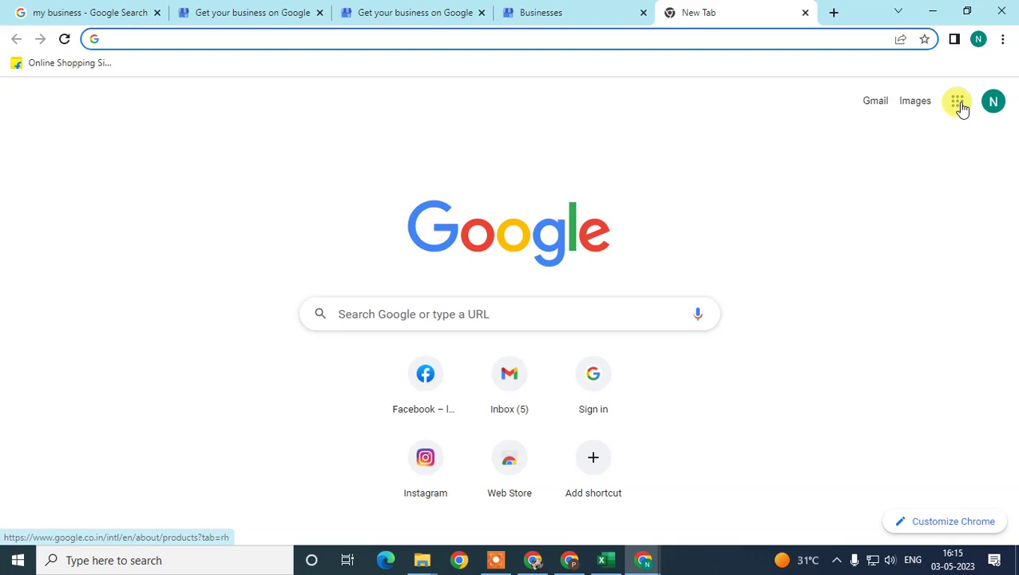
Open Business Profile Manager from the apps grid in a new tab and scroll through all 9 businesses.
click(958, 101)
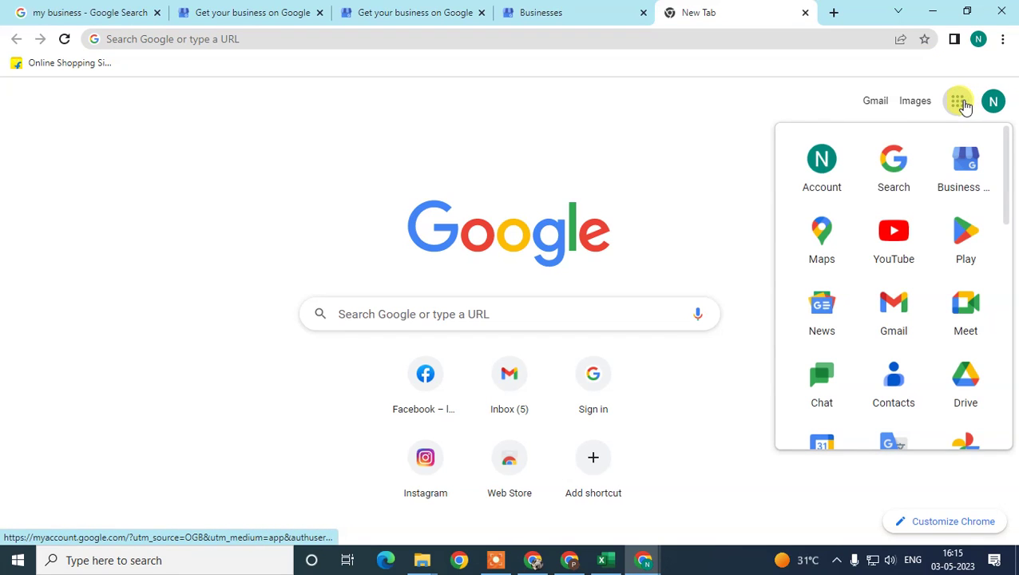
right_click(957, 180)
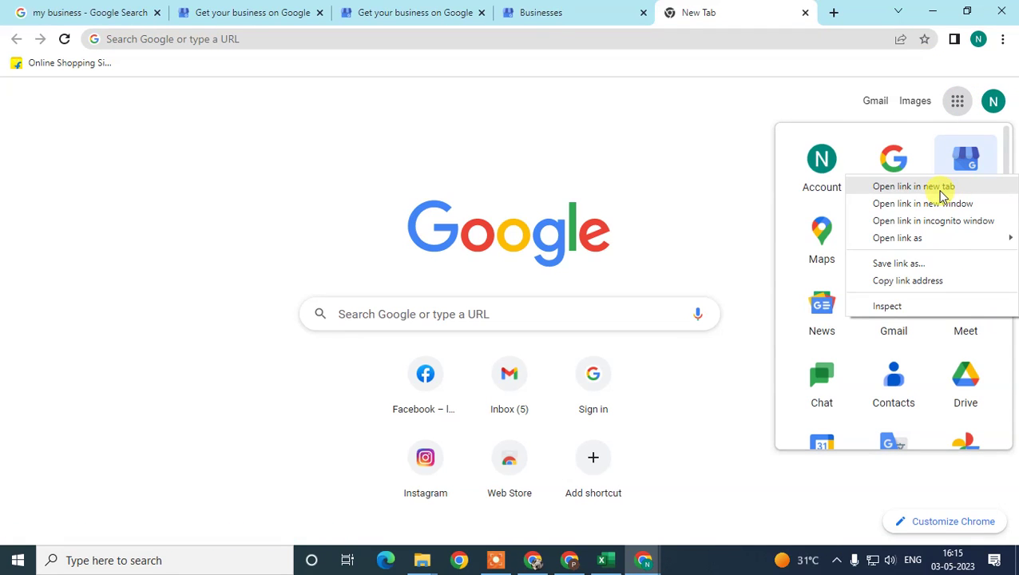
click(939, 191)
click(729, 10)
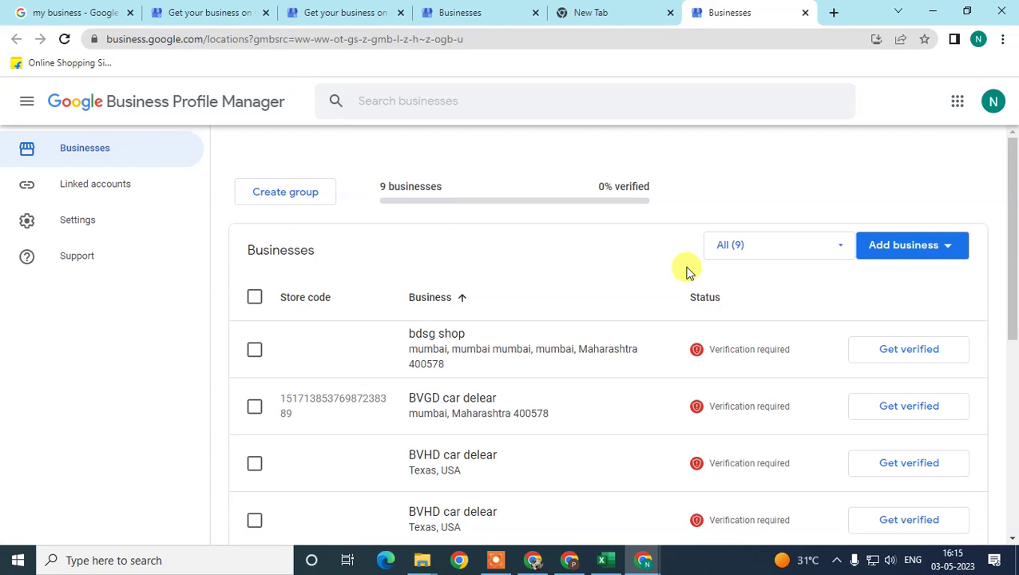
scroll(458, 381, down, 3)
scroll(457, 377, down, 2)
scroll(455, 378, up, 4)
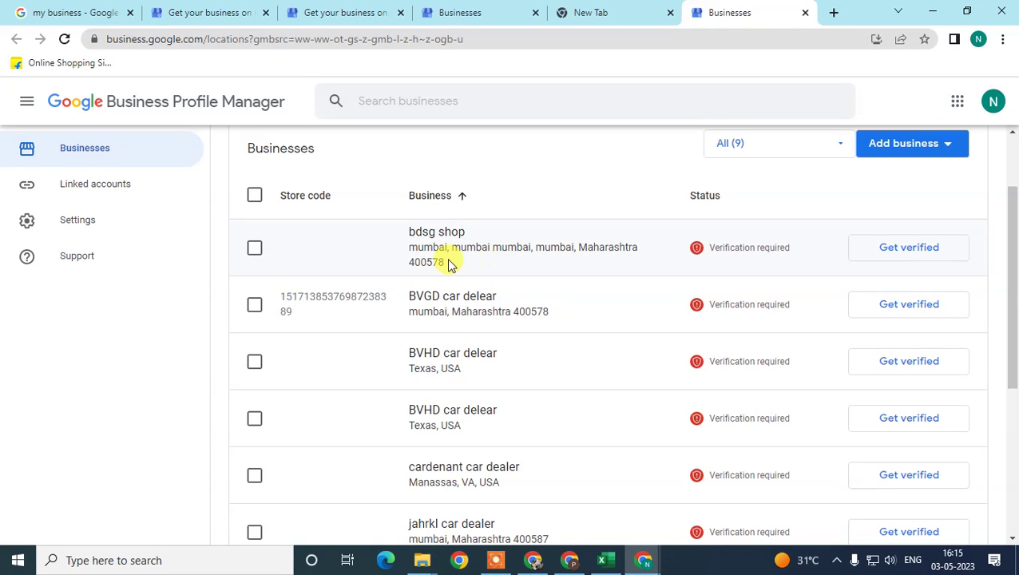
scroll(527, 260, down, 3)
scroll(694, 329, down, 1)
scroll(697, 318, up, 4)
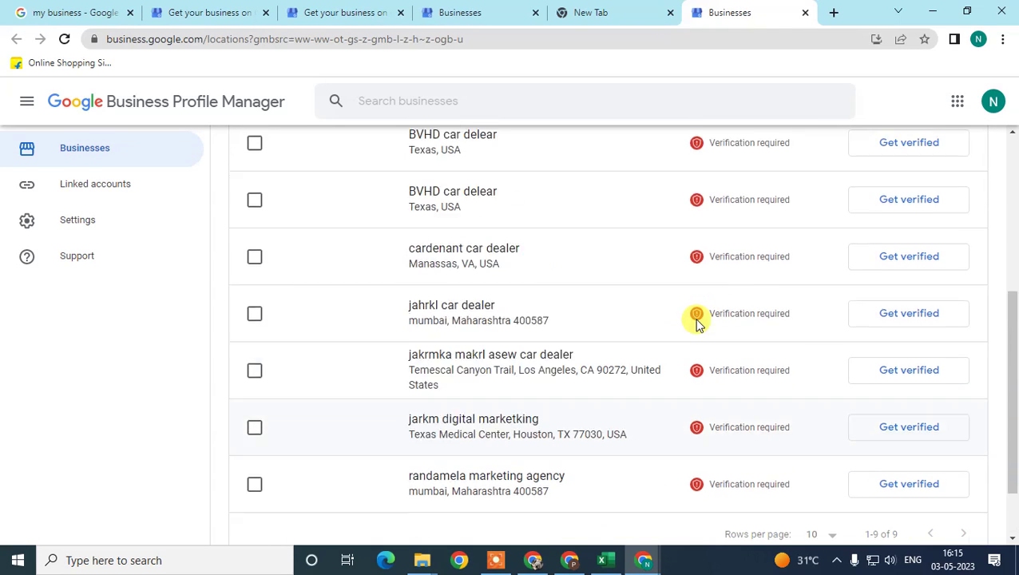
scroll(687, 320, up, 1)
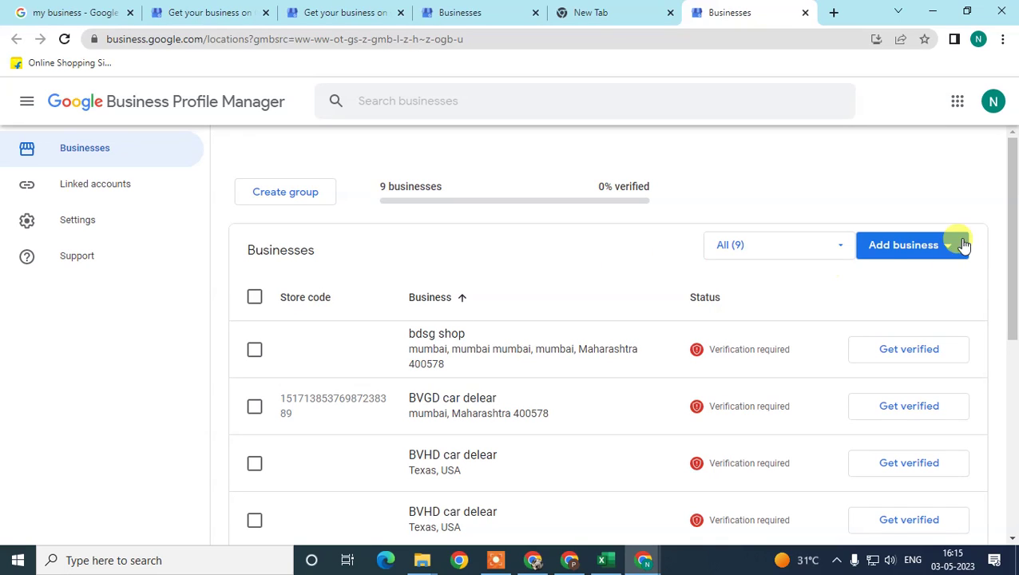
Open the Import businesses dialog from the Add business menu.
click(897, 246)
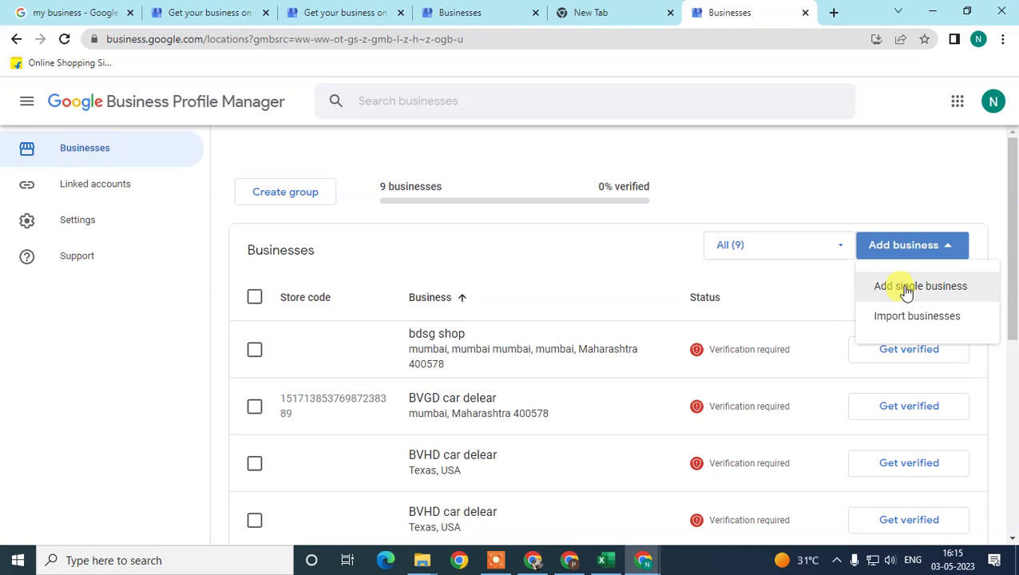
click(799, 136)
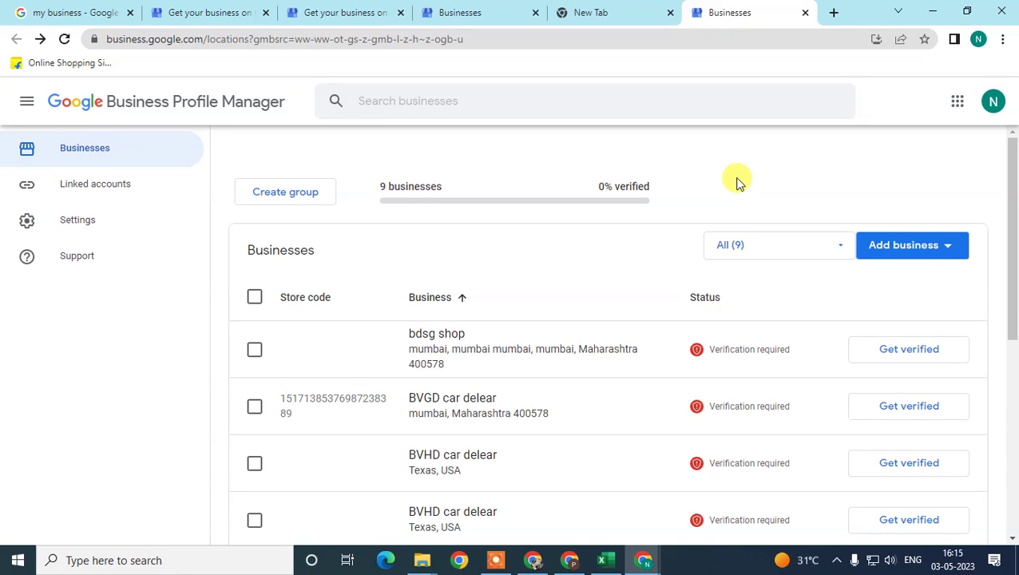
click(901, 250)
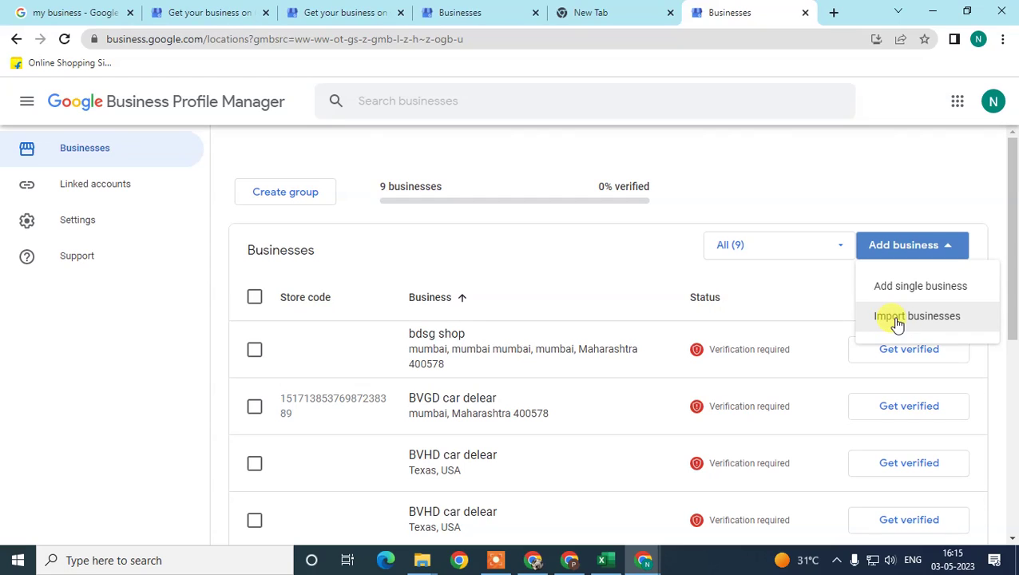
click(898, 319)
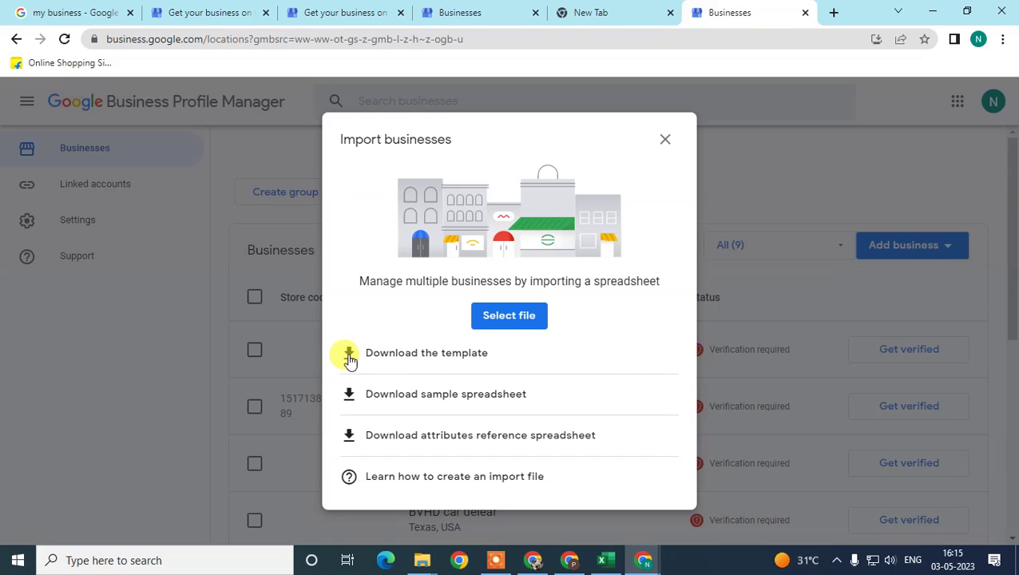
Download the template as .xlsx and open Google-My-Business-Template-en.xlsx in Excel.
click(349, 356)
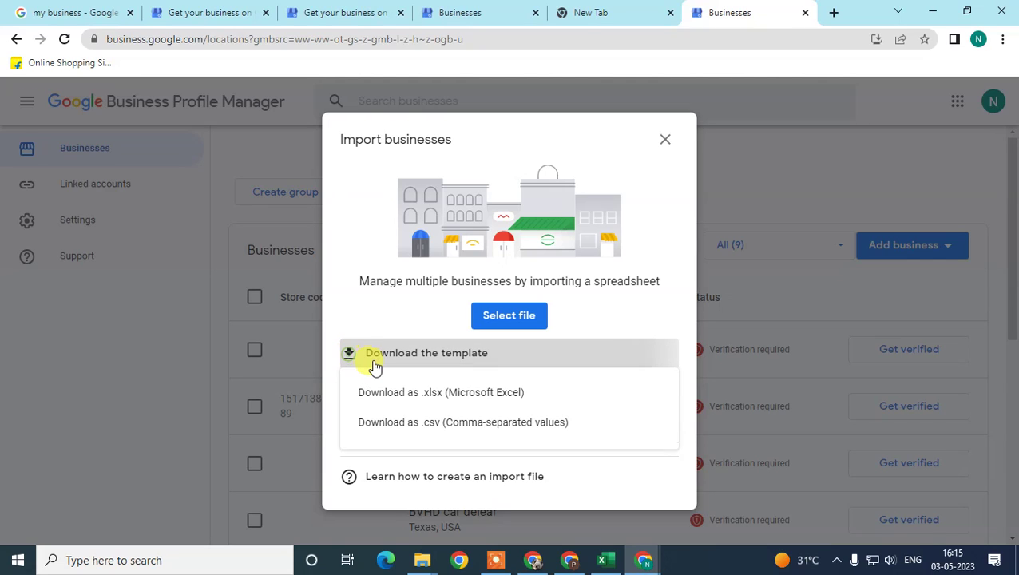
click(413, 405)
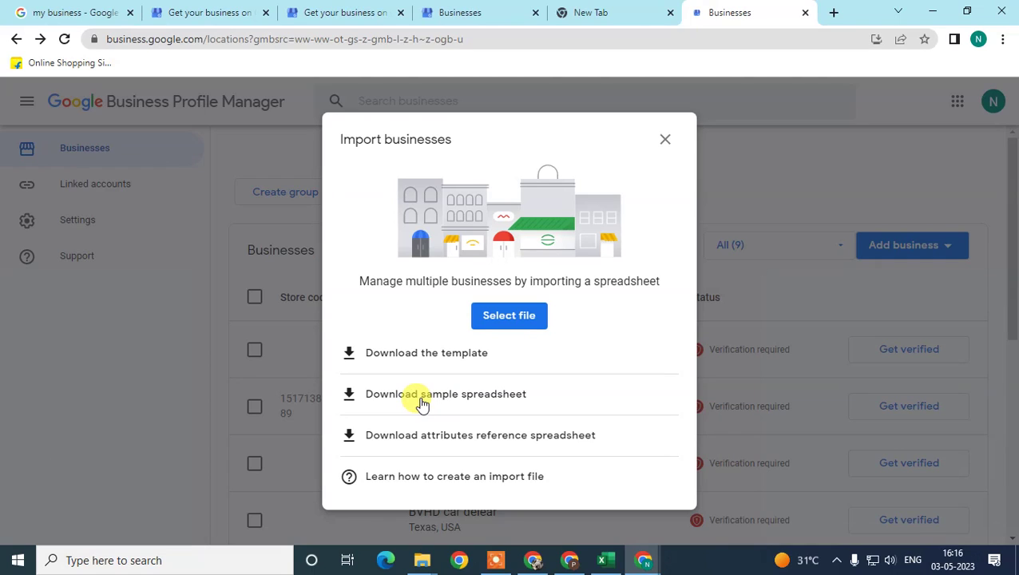
click(87, 531)
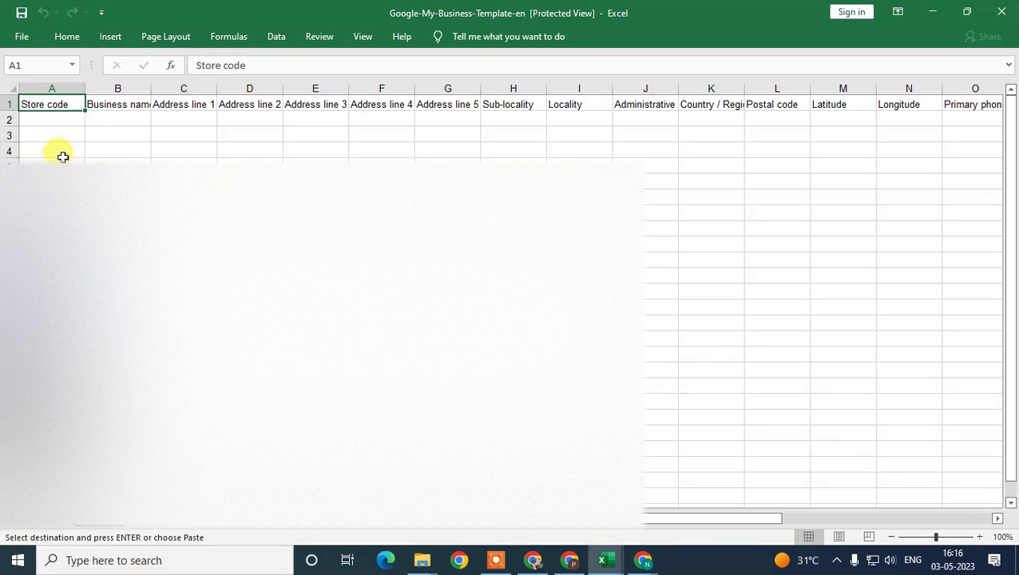
Autofit column B so the Business name header fits.
click(44, 117)
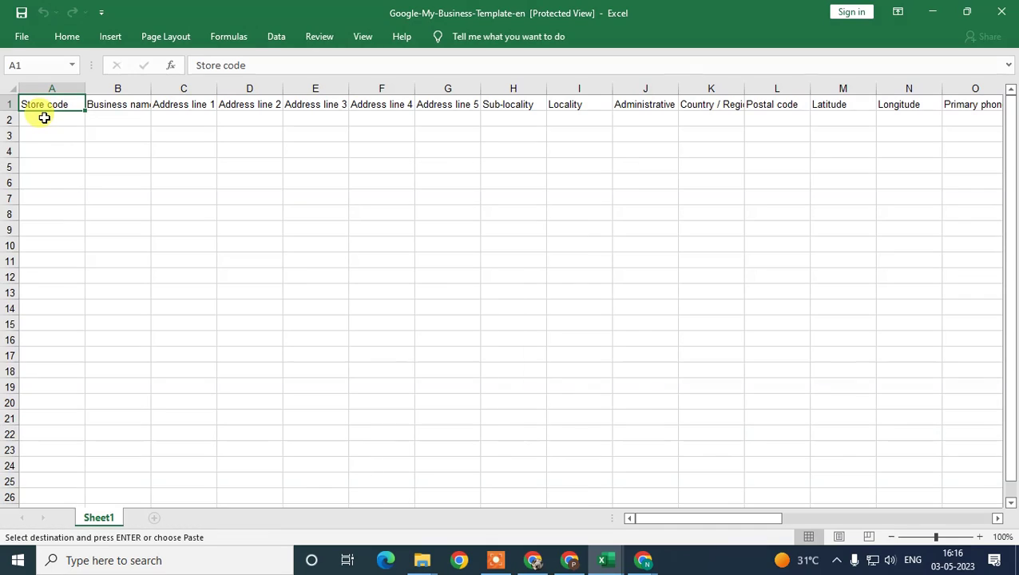
click(128, 103)
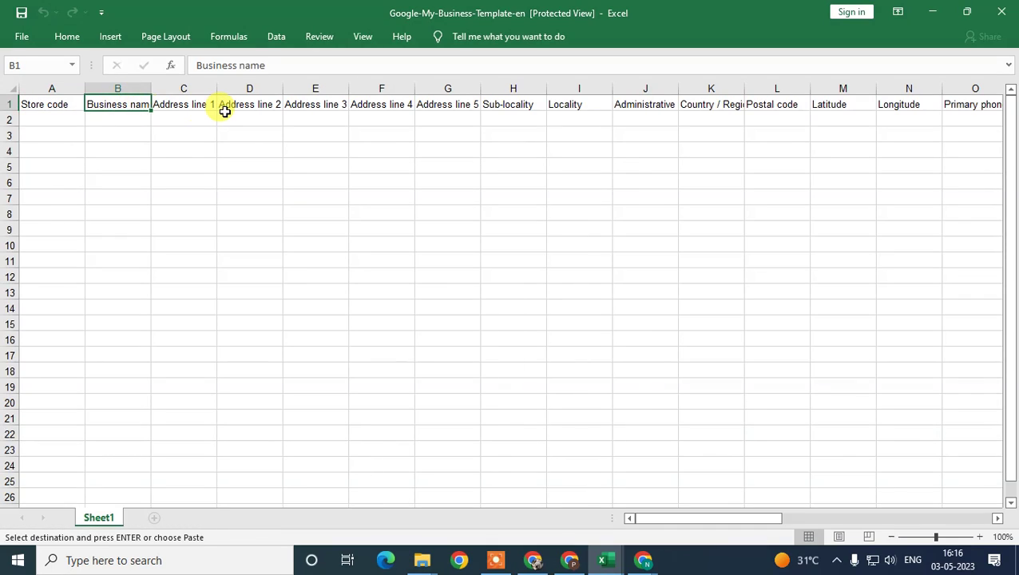
key(Right)
key(Right)
key(Right)
key(Right)
key(Right)
key(Left)
key(Left)
key(Left)
key(Left)
key(Left)
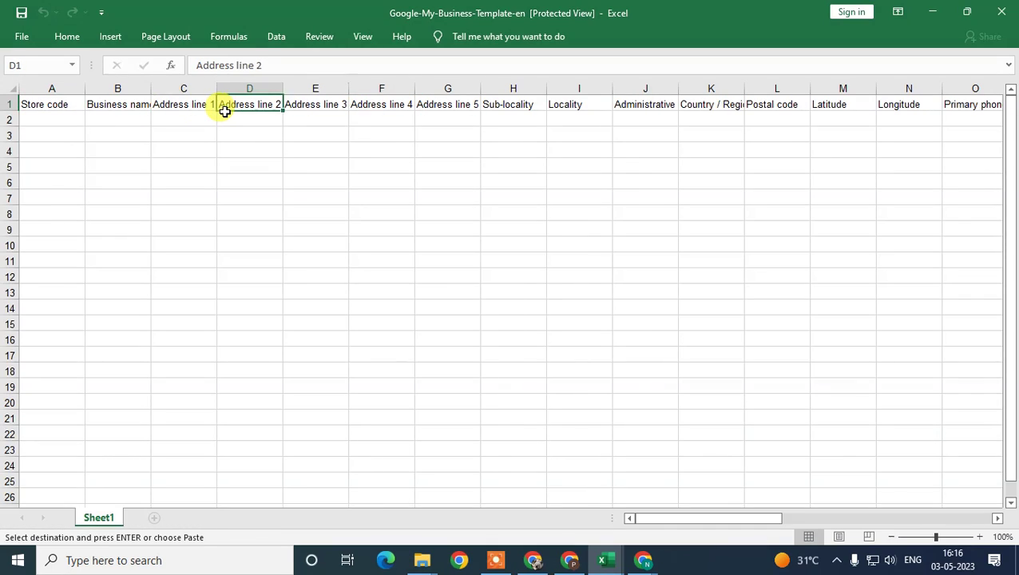
drag(118, 119, 117, 277)
double_click(150, 83)
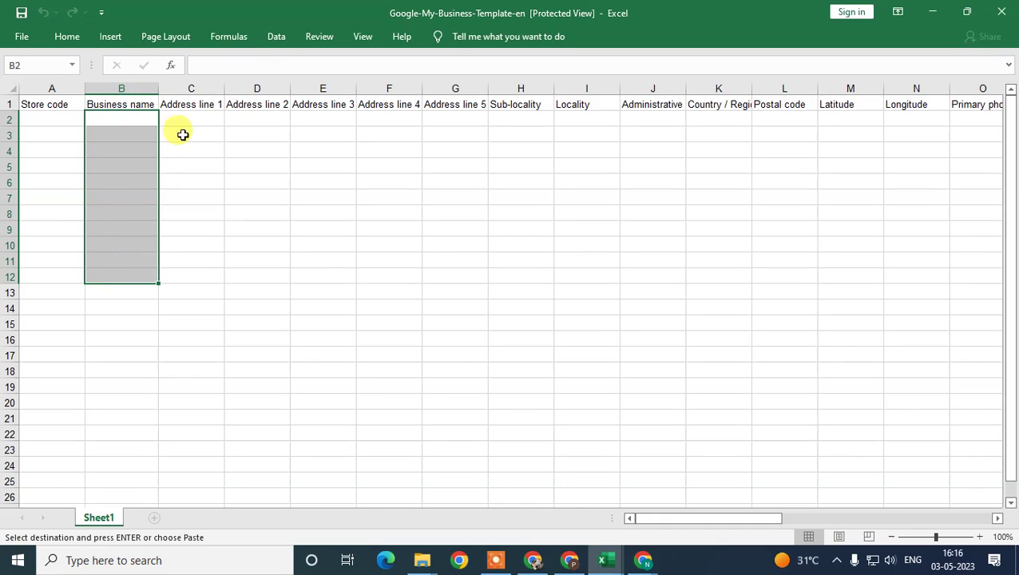
click(180, 120)
drag(116, 118, 129, 263)
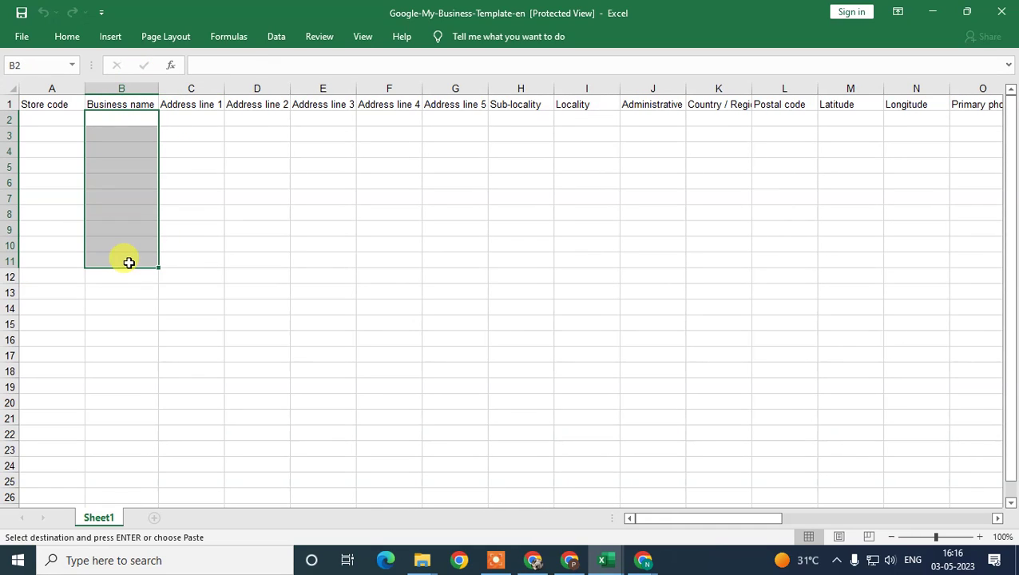
click(196, 195)
drag(122, 117, 115, 393)
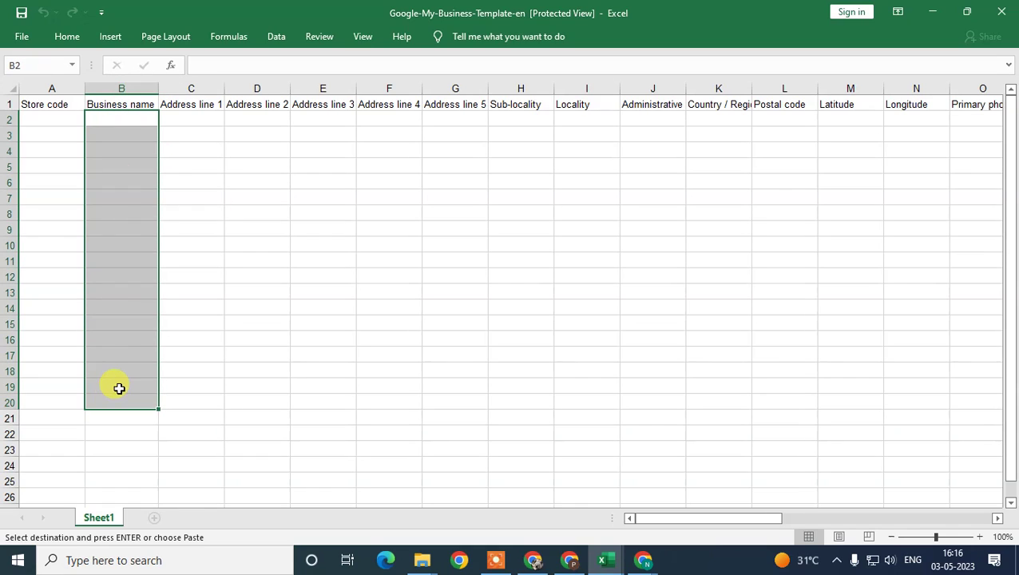
Look over the empty address, Primary phone and Website columns, ending at cell Q2.
drag(182, 117, 490, 353)
drag(477, 356, 464, 359)
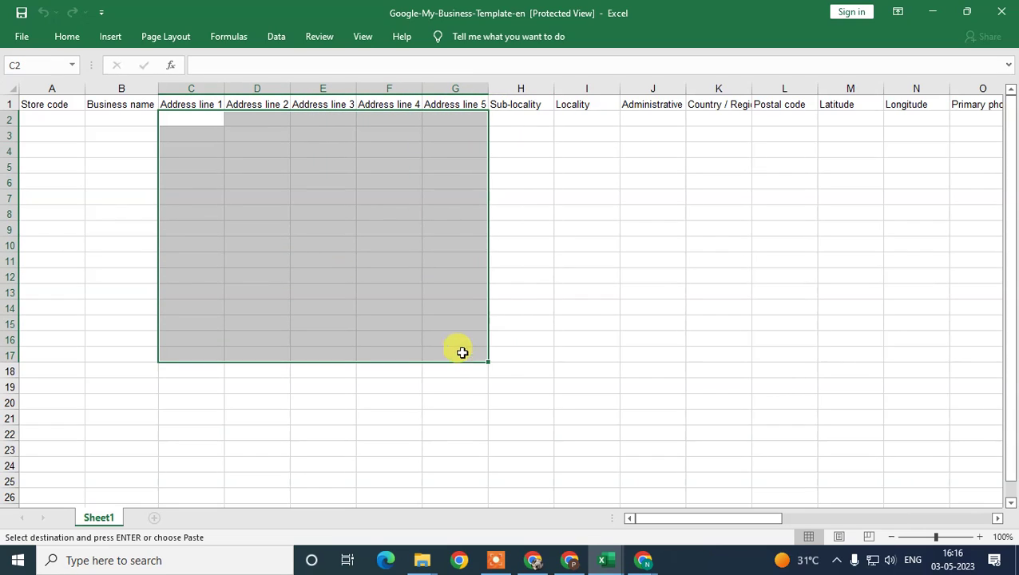
click(188, 120)
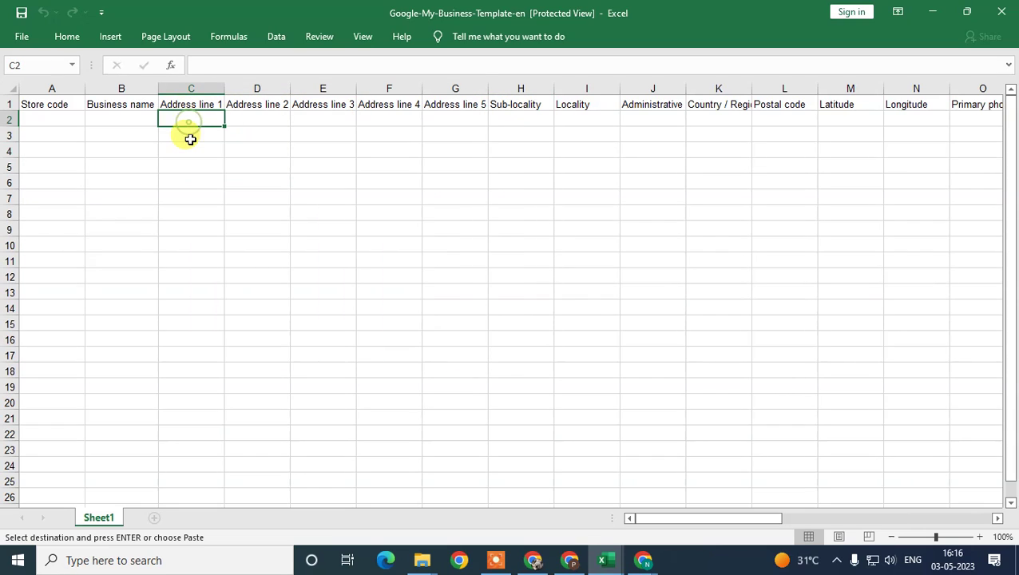
key(Right)
key(Right)
key(Right)
key(Right)
key(Right)
key(Right)
key(Right)
key(Right)
key(Right)
key(Right)
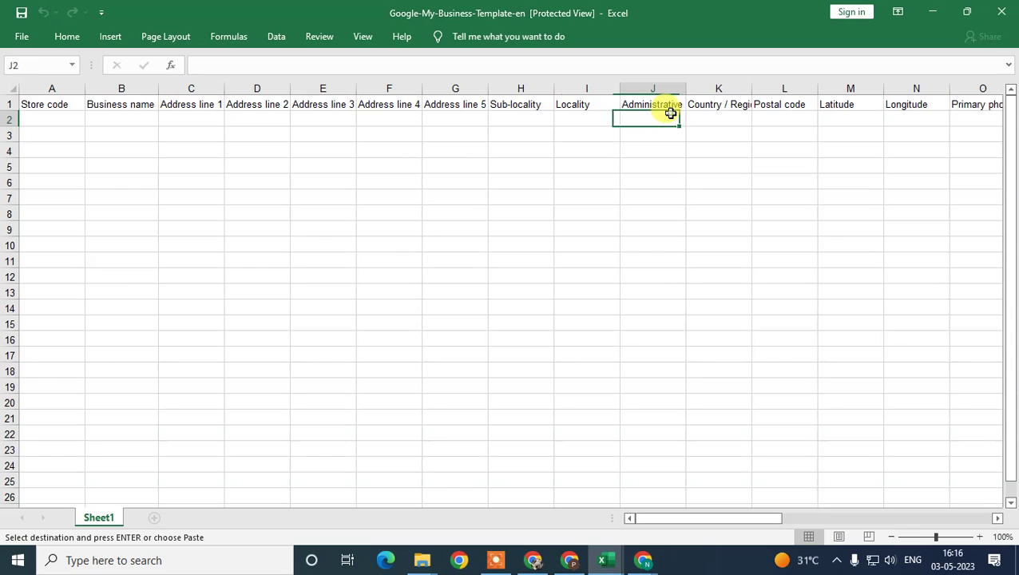
key(Right)
key(Right)
key(Right)
key(Right)
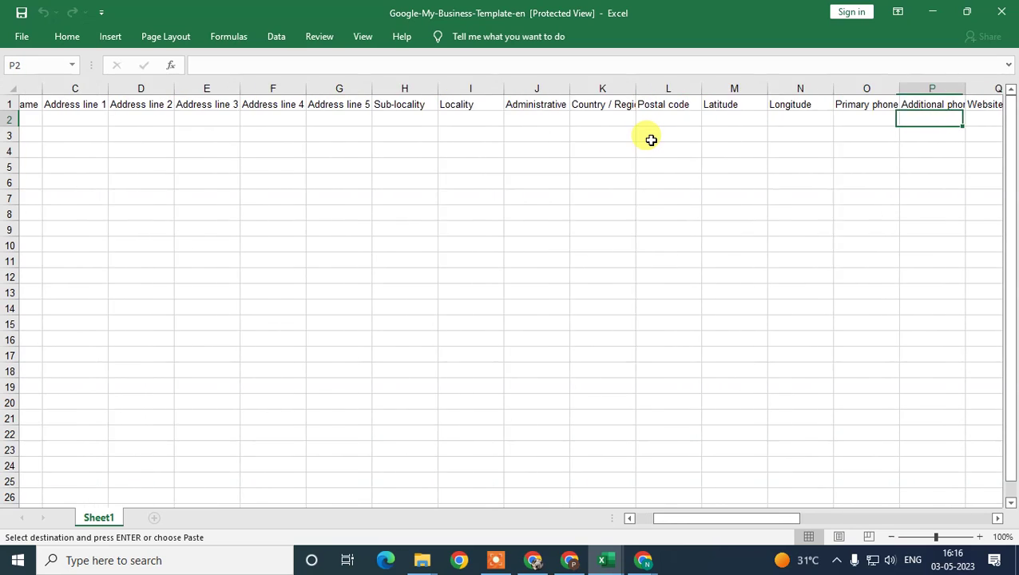
key(Right)
key(Right)
key(Left)
key(Left)
key(Left)
drag(642, 125, 661, 322)
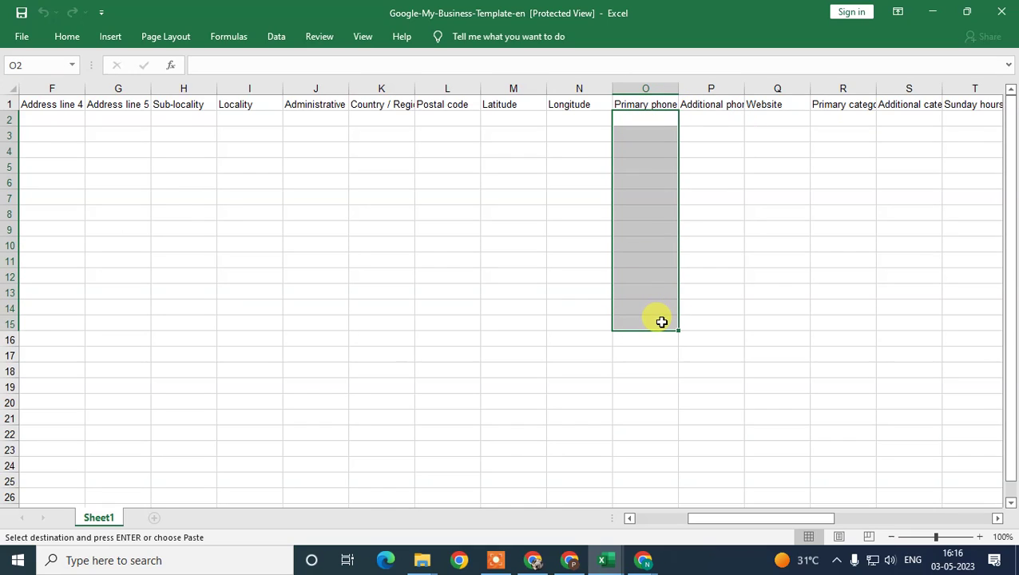
click(630, 177)
click(762, 116)
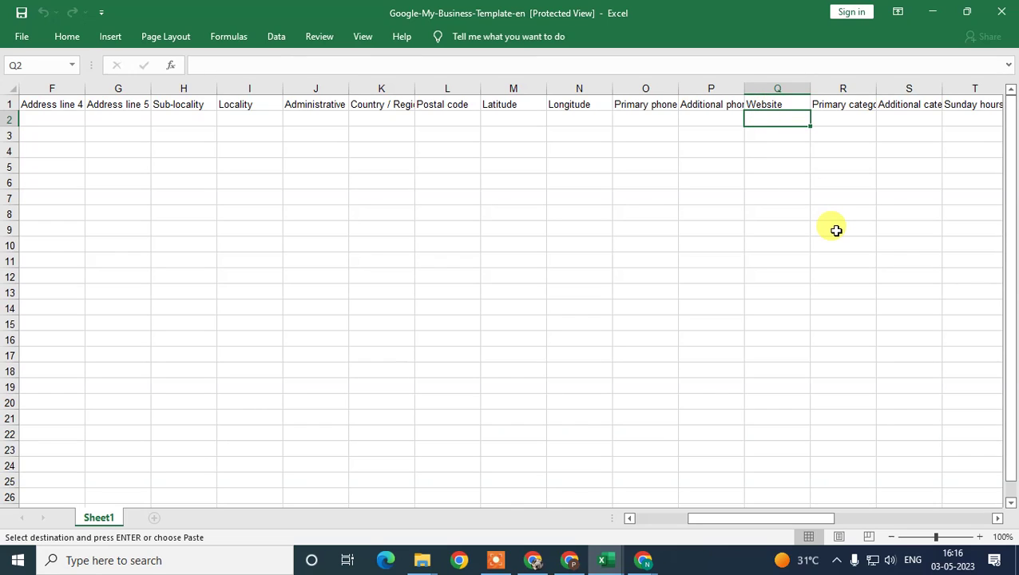
Enable editing on the Protected View template.
key(alt)
click(781, 176)
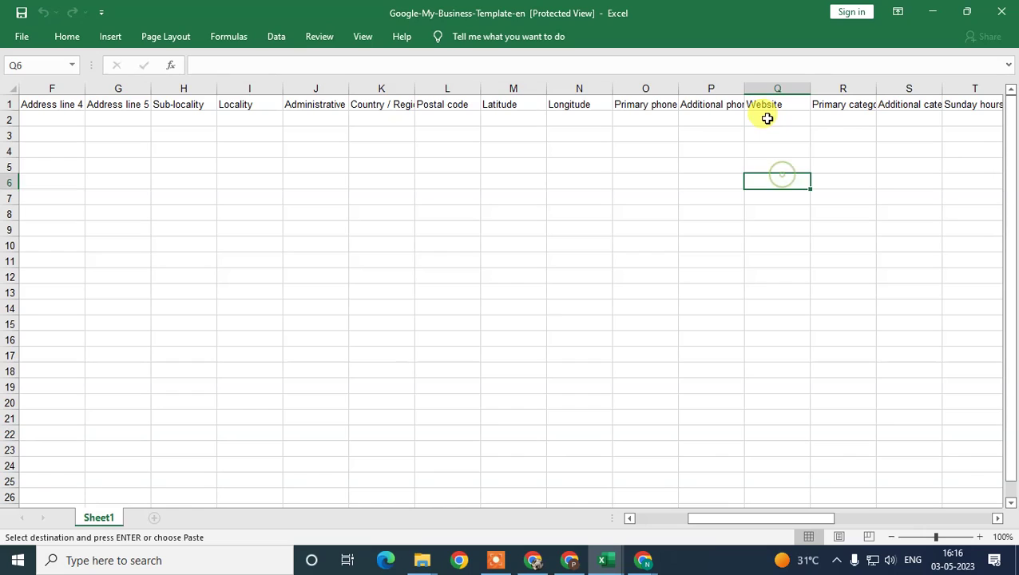
double_click(767, 117)
click(471, 322)
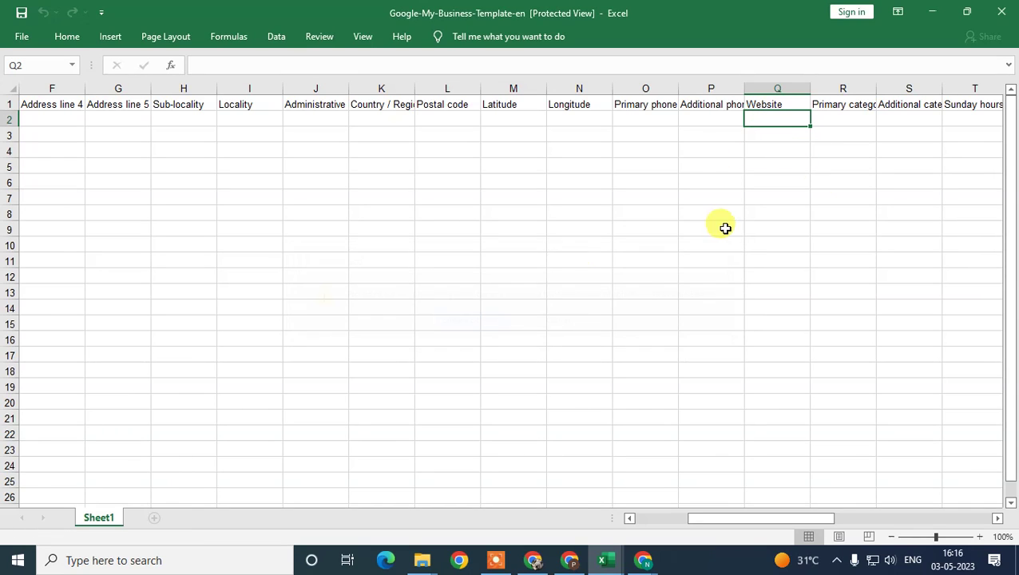
double_click(790, 199)
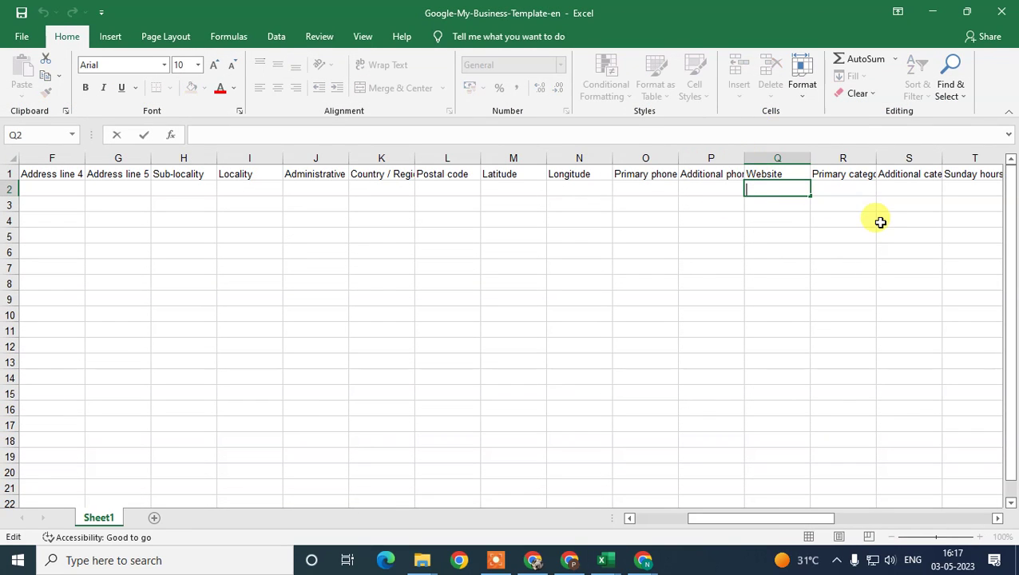
text(www.azxc.com)
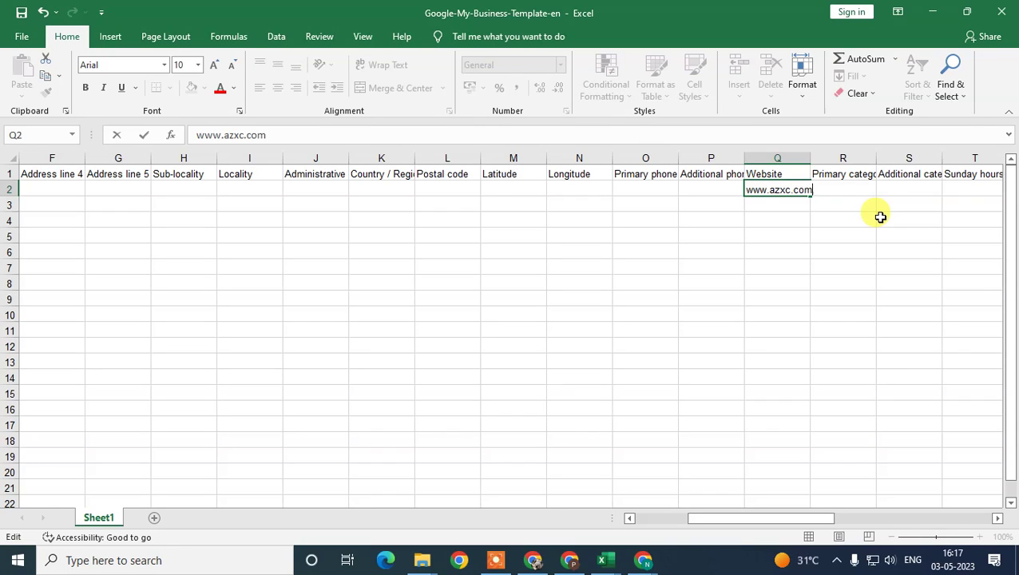
key(Return)
text(www.azxc.com)
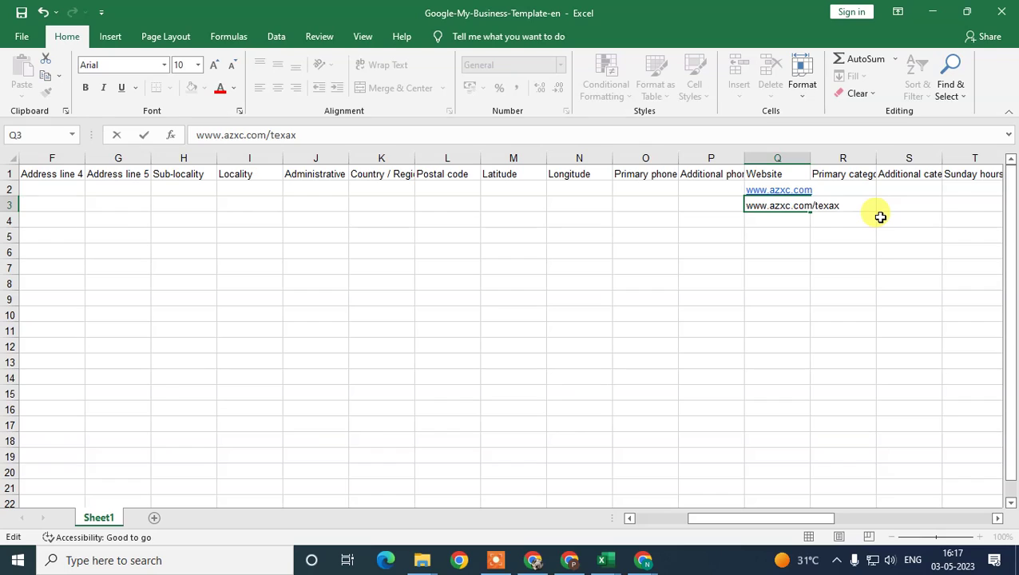
text(/texax)
key(Return)
Check the two new Website entries in Q2 and Q3.
key(Up)
key(Up)
key(Down)
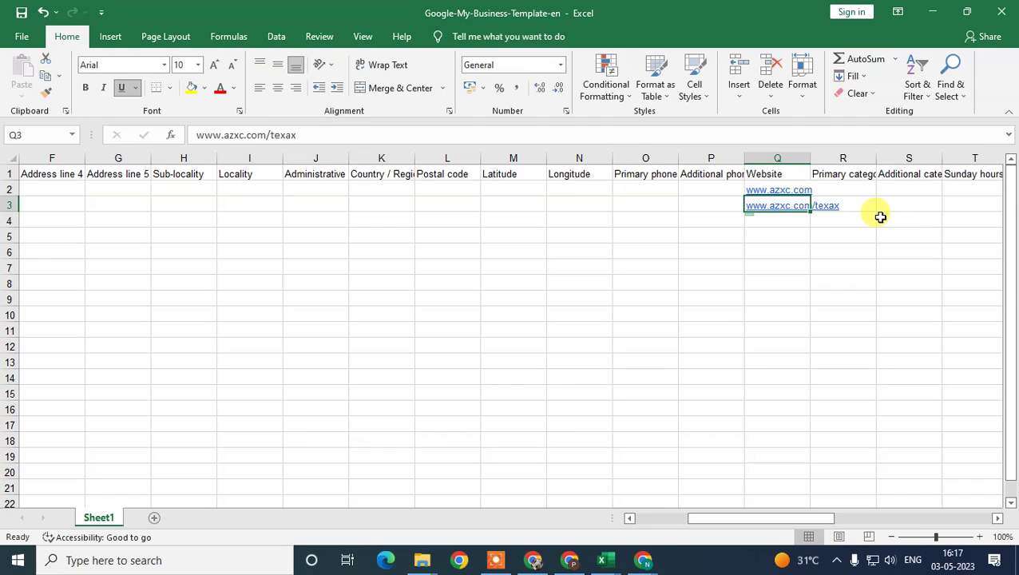
key(Down)
key(Down)
key(Up)
key(Up)
key(Up)
key(Down)
key(Down)
key(Down)
key(Down)
key(Down)
key(Down)
key(Down)
key(Down)
key(Up)
key(Up)
key(Up)
key(Up)
key(Up)
key(Up)
key(Up)
key(Down)
key(Down)
key(Up)
key(Up)
key(Down)
key(Down)
key(Up)
key(Up)
key(Down)
double_click(808, 158)
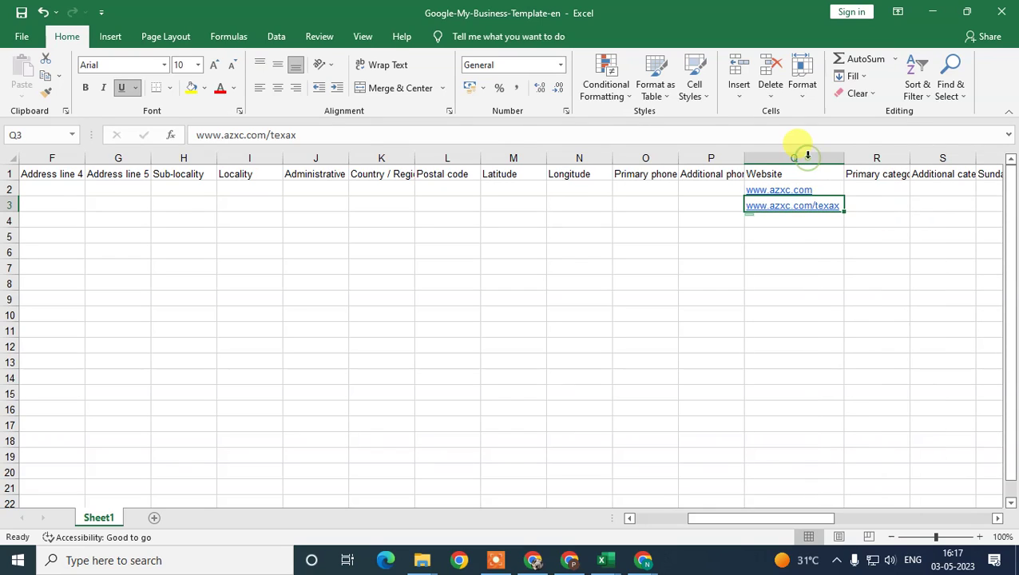
key(Right)
key(Left)
key(Right)
key(Right)
key(Right)
key(Right)
key(Right)
key(Right)
key(Left)
key(Left)
key(Left)
key(Left)
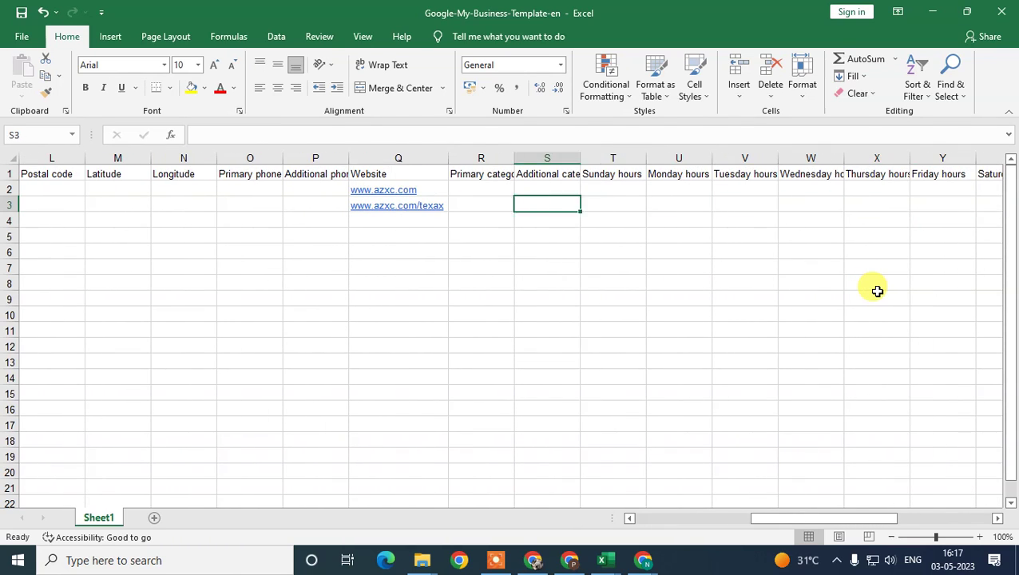
key(Left)
key(Left)
key(Left)
key(Right)
key(Right)
key(Right)
key(Left)
key(Left)
key(Left)
key(Right)
key(Left)
key(Right)
key(Right)
key(Up)
key(Up)
key(Left)
key(Down)
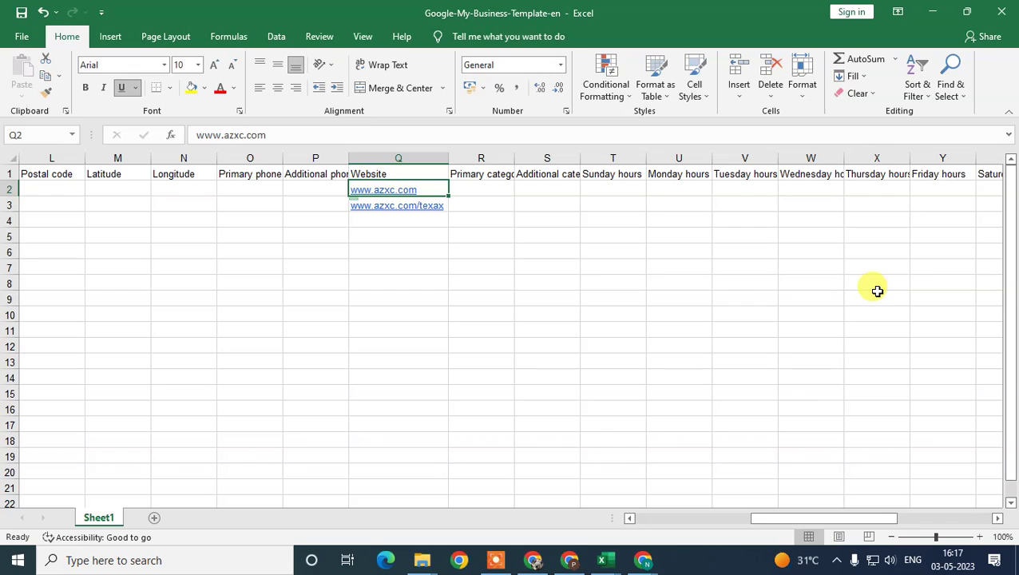
key(Down)
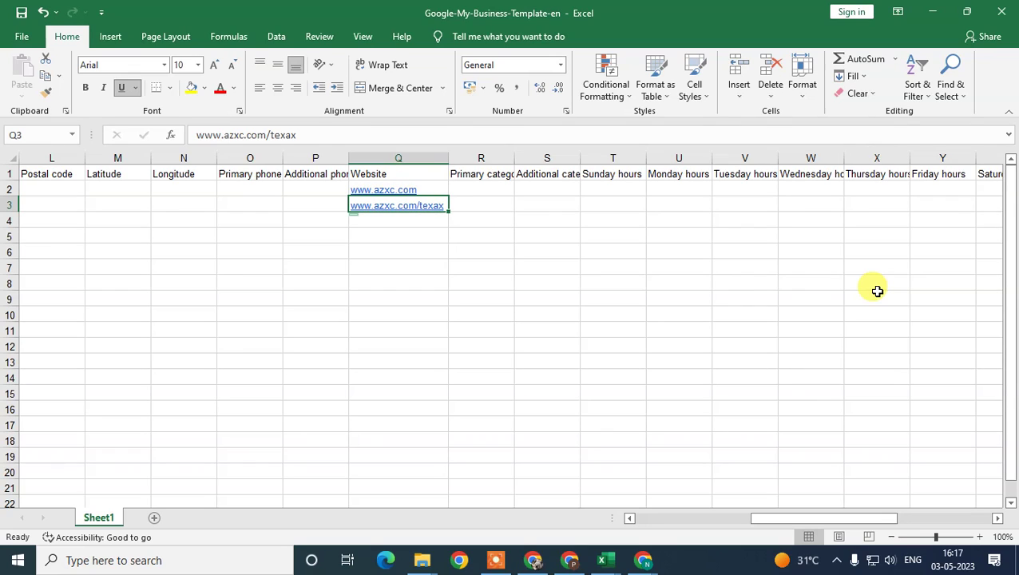
key(Down)
key(Down)
key(Down)
key(Up)
key(Up)
key(Up)
key(Up)
key(Down)
key(Down)
key(Down)
key(Down)
key(Down)
key(Down)
key(Up)
key(Up)
key(Up)
key(Up)
key(Up)
key(Right)
key(Up)
key(Up)
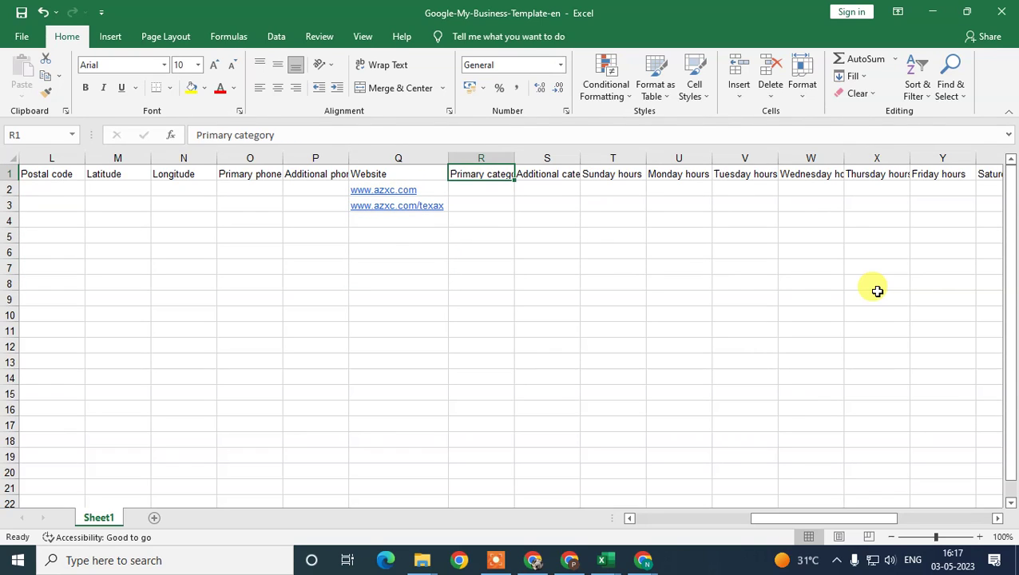
Review the header row from Additional categories through the hours columns out to Other photos.
key(Right)
key(Right)
key(Right)
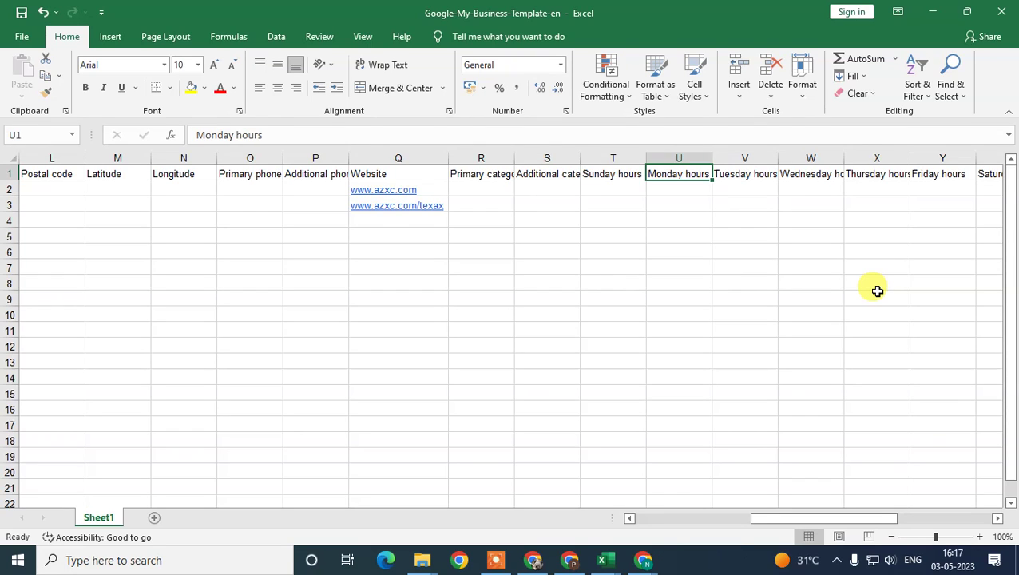
key(Left)
key(Right)
key(Right)
key(Right)
key(Right)
key(Right)
key(Right)
key(Right)
key(Left)
key(Left)
key(Left)
key(Right)
key(Right)
key(Right)
key(Right)
key(Right)
key(Right)
key(Right)
key(Right)
key(Down)
key(Right)
key(Left)
key(Left)
key(Left)
key(Left)
key(Left)
key(Left)
key(Left)
key(Left)
key(Left)
key(Left)
key(Left)
key(Left)
key(Left)
key(Left)
key(Left)
key(Left)
key(Left)
key(Left)
key(Left)
key(Left)
key(Home)
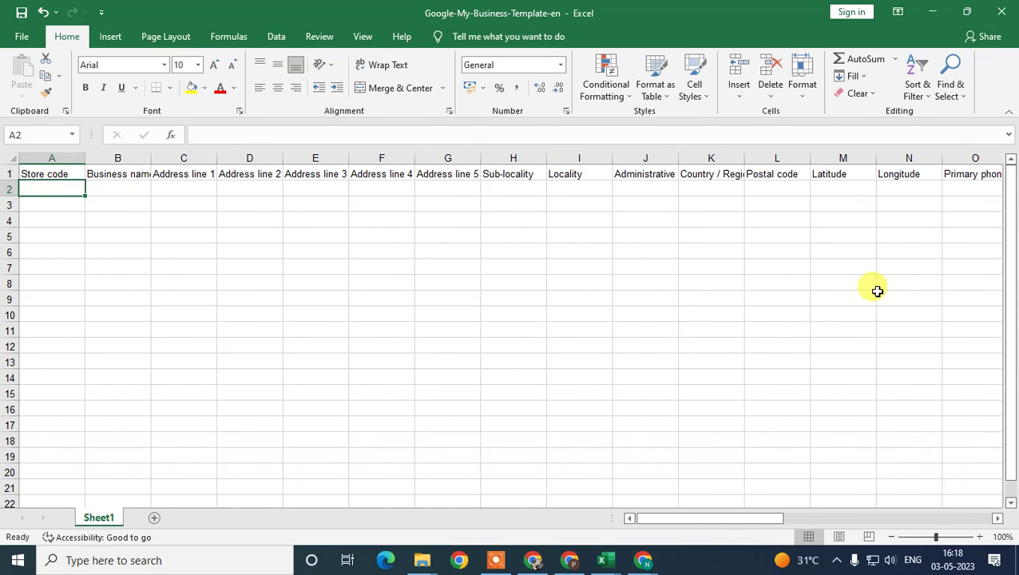
key(Right)
key(Right)
key(Right)
key(Right)
key(Right)
key(Right)
key(Right)
key(Right)
key(Right)
key(Right)
key(Right)
key(Right)
key(Right)
key(Right)
key(Right)
key(Right)
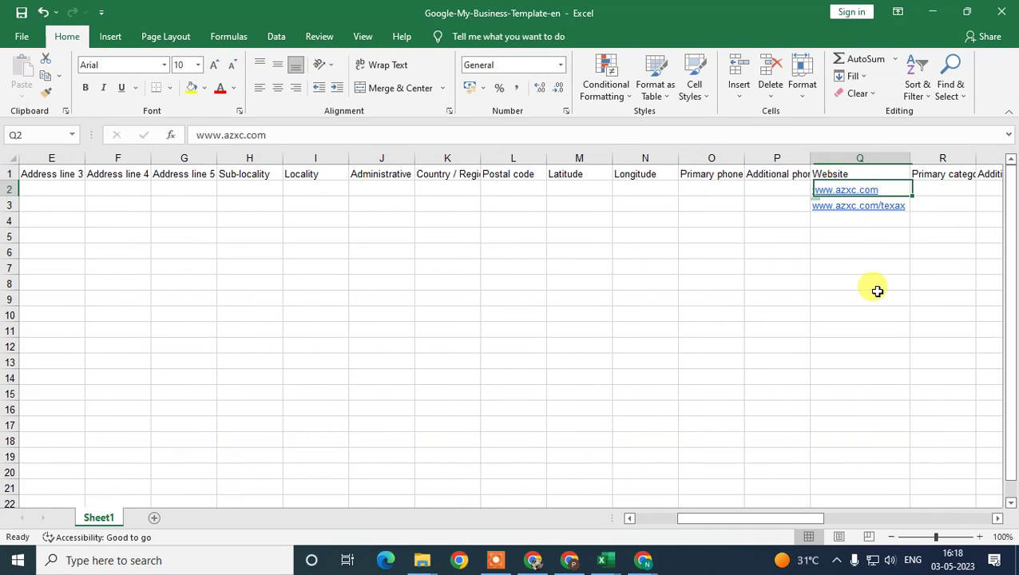
key(Left)
key(Left)
key(Left)
key(Left)
key(Left)
key(Left)
key(Left)
key(Left)
key(Left)
key(Left)
key(Left)
key(Left)
key(Left)
key(Left)
key(Right)
key(Right)
key(Right)
key(Right)
key(Right)
key(Right)
key(Right)
key(Right)
key(Right)
key(Right)
key(Right)
key(Right)
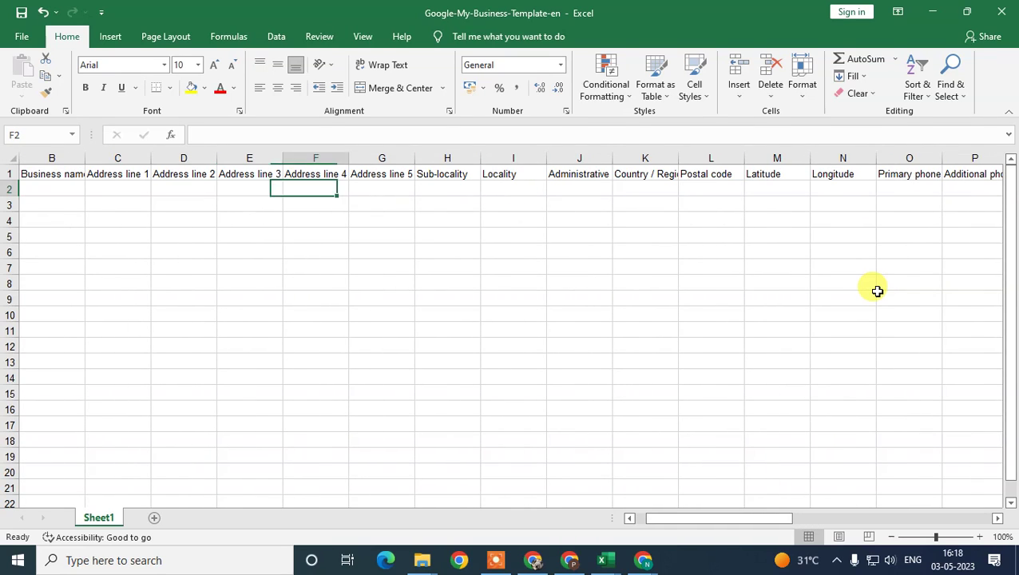
key(Left)
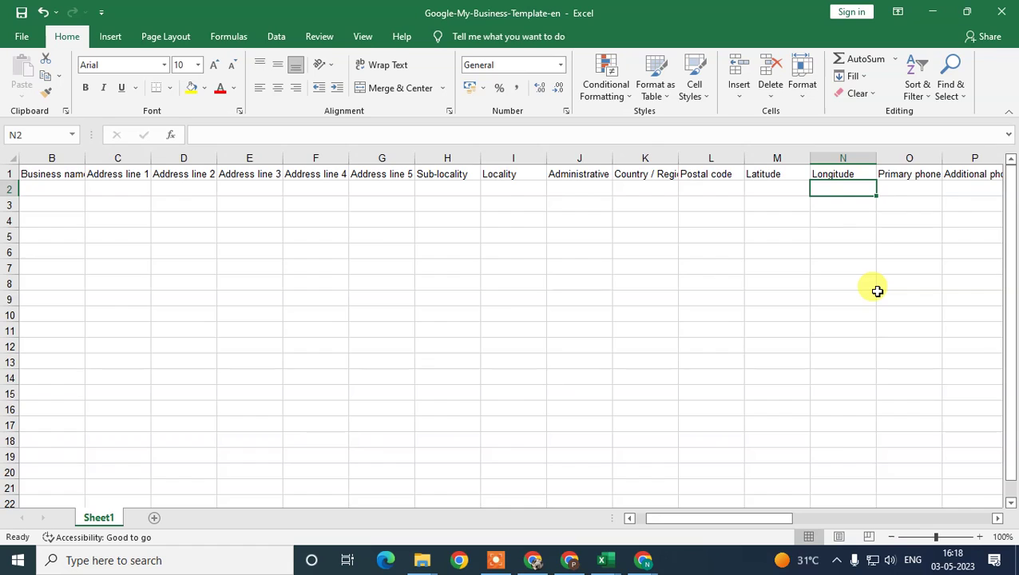
key(Right)
key(Right)
key(Left)
key(Left)
key(Left)
key(Left)
key(Left)
key(Left)
key(Left)
key(Left)
key(Left)
key(Left)
key(Left)
key(Left)
key(Left)
key(Left)
key(Left)
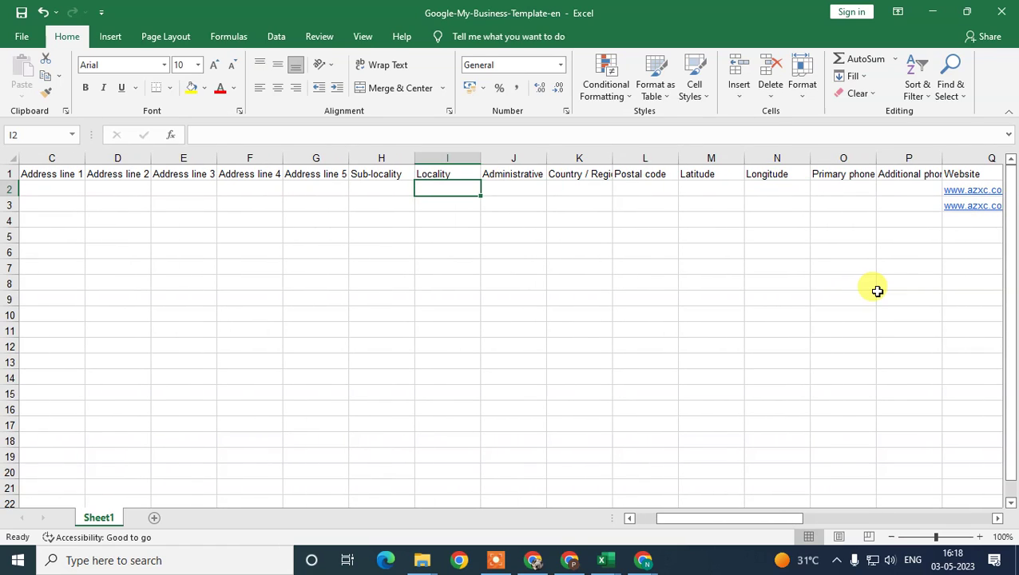
key(Right)
key(Right)
key(Right)
key(Right)
key(Right)
key(Right)
key(Right)
key(Right)
key(Right)
key(Right)
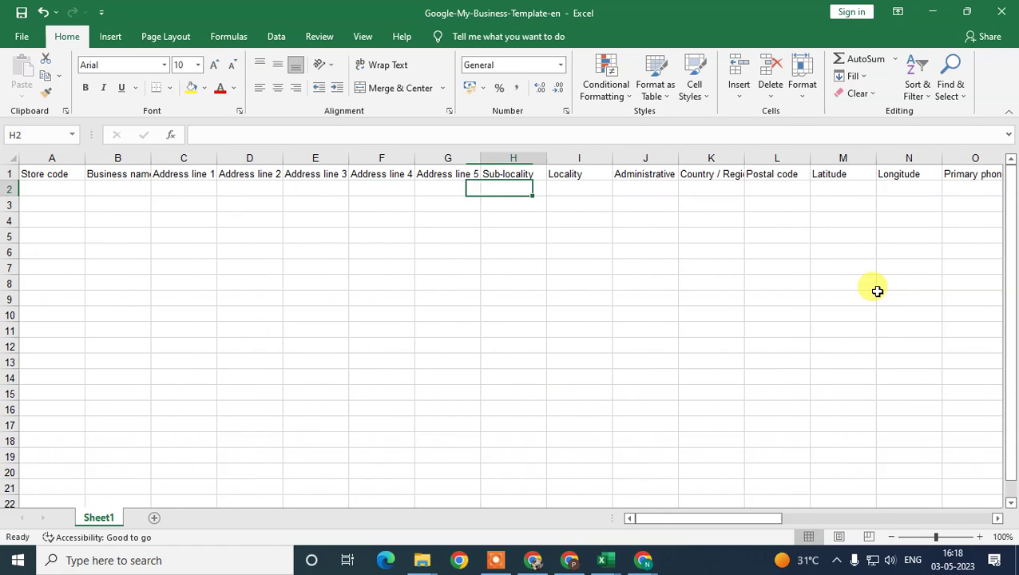
key(Left)
key(Left)
key(Left)
key(Left)
key(Left)
key(Left)
key(Left)
key(Left)
key(Left)
key(Left)
key(Right)
key(Right)
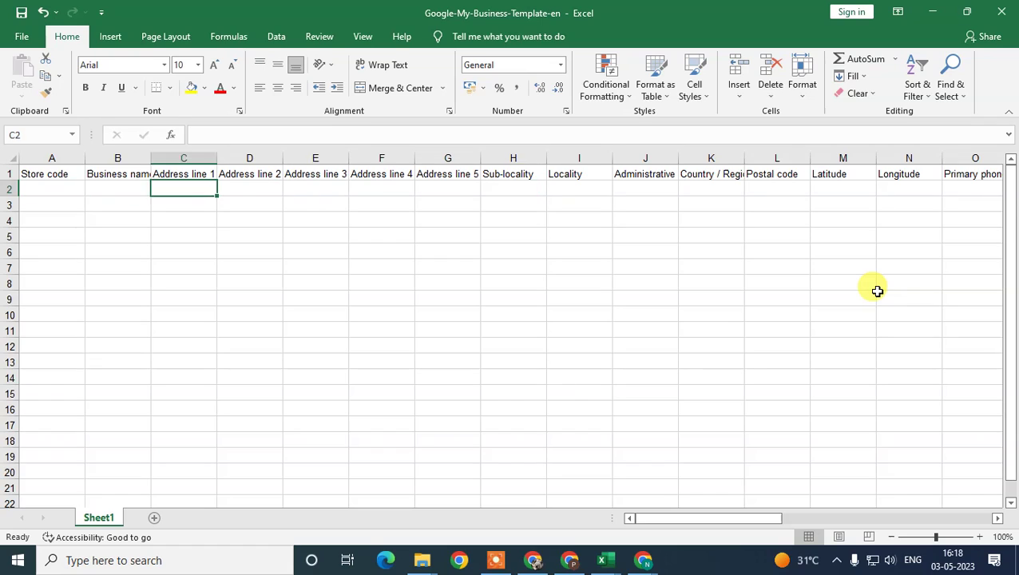
Look over the Business name and address columns, then save the template spreadsheet.
key(Left)
key(Left)
key(Right)
key(Down)
key(Down)
key(Down)
key(Down)
key(Down)
key(Up)
key(Up)
key(Up)
key(Right)
key(Right)
key(Right)
key(Right)
key(Left)
key(Left)
key(Left)
key(Left)
key(Up)
key(Up)
key(Up)
key(Down)
key(Down)
key(Down)
key(Down)
key(Down)
key(Down)
key(Down)
key(Down)
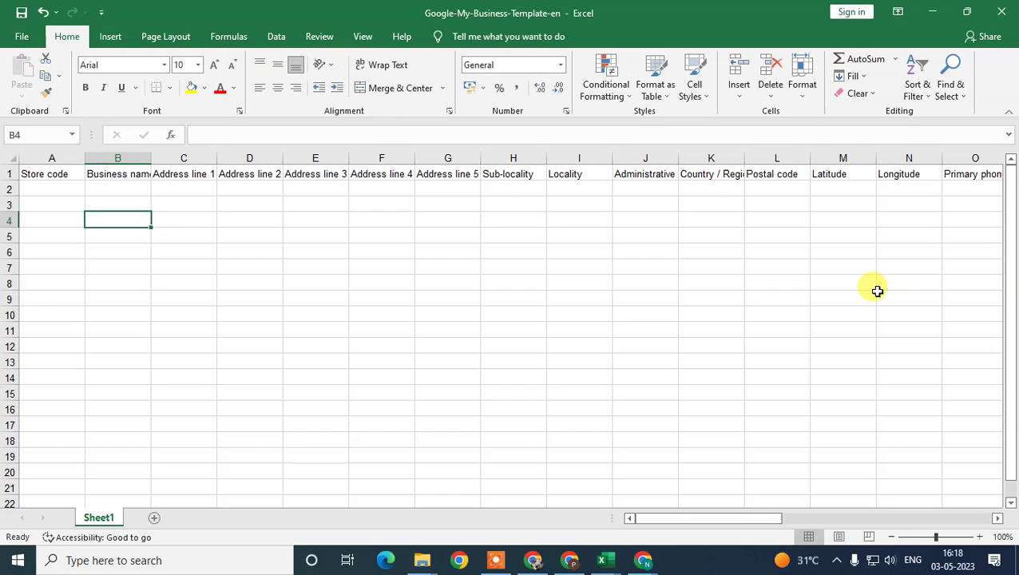
key(Right)
key(Right)
key(Right)
key(Right)
key(Right)
key(Right)
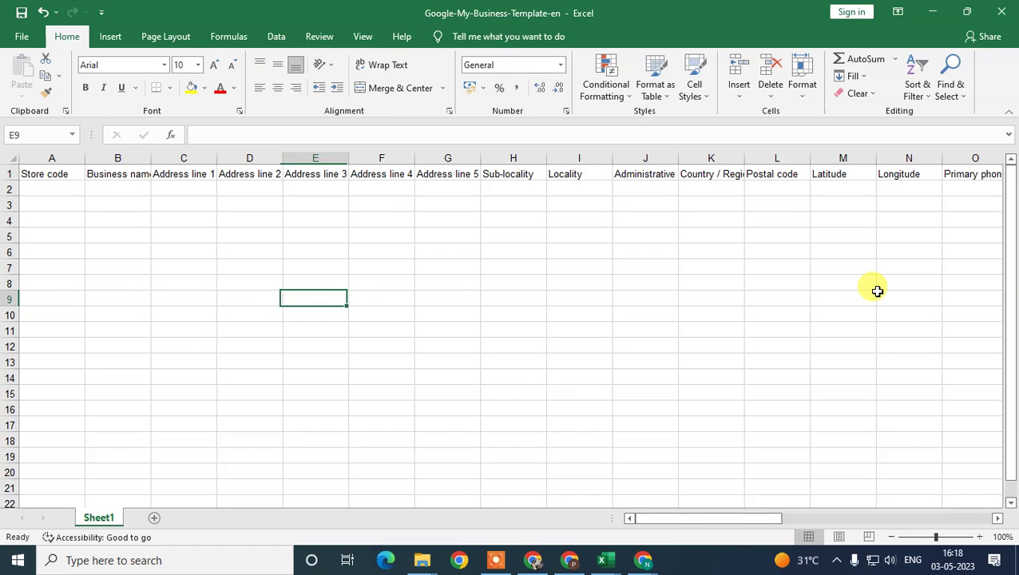
key(Right)
key(Right)
key(Right)
key(Right)
key(Right)
key(Right)
key(Right)
key(Right)
key(Right)
key(Right)
key(Right)
key(Right)
key(Right)
key(Up)
key(Up)
key(Up)
key(Up)
key(Up)
key(Up)
key(Up)
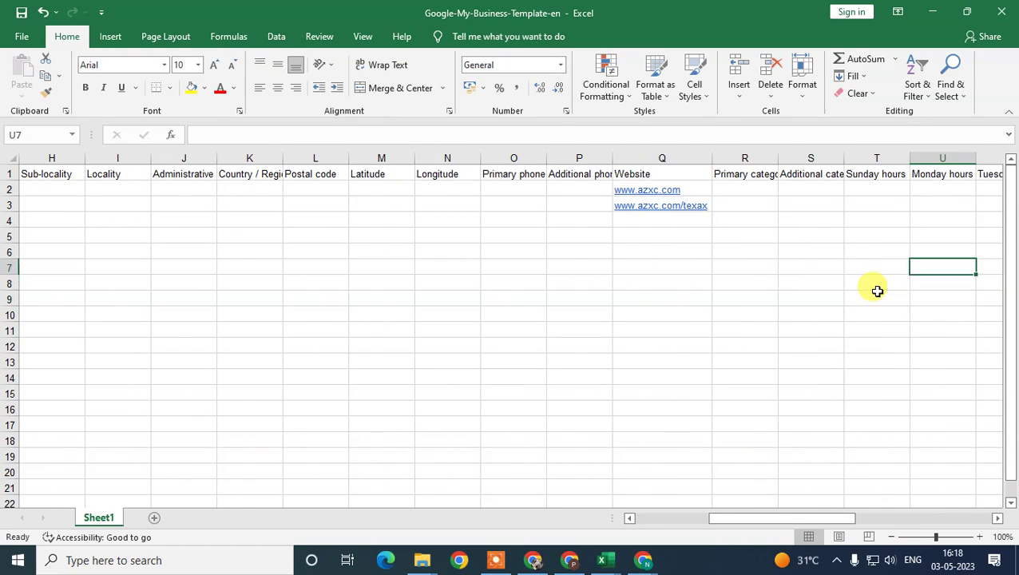
key(Right)
key(Right)
key(Right)
key(Right)
key(Right)
key(Right)
key(Right)
key(Right)
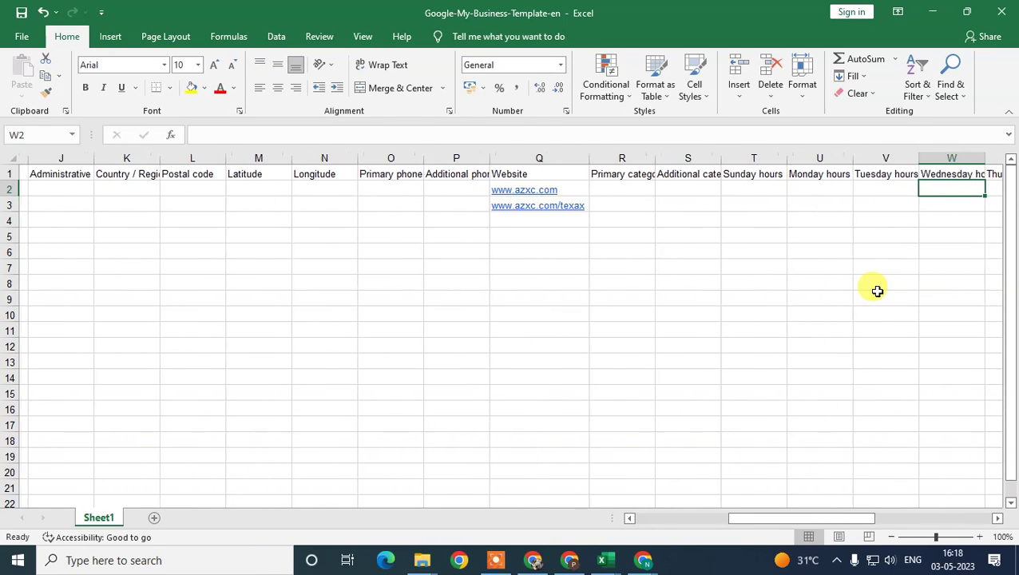
key(Right)
key(Right)
key(Right)
key(Right)
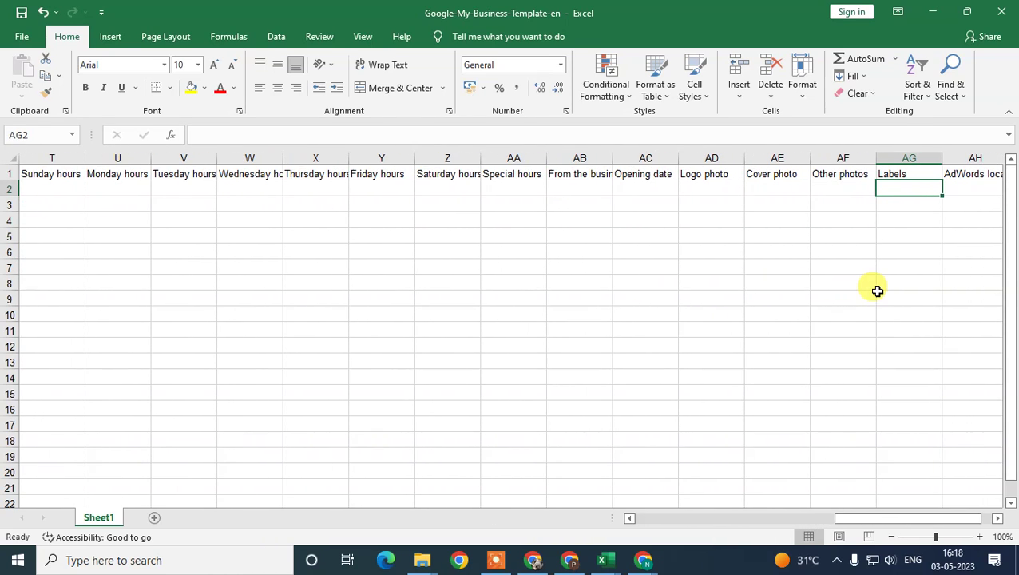
click(20, 13)
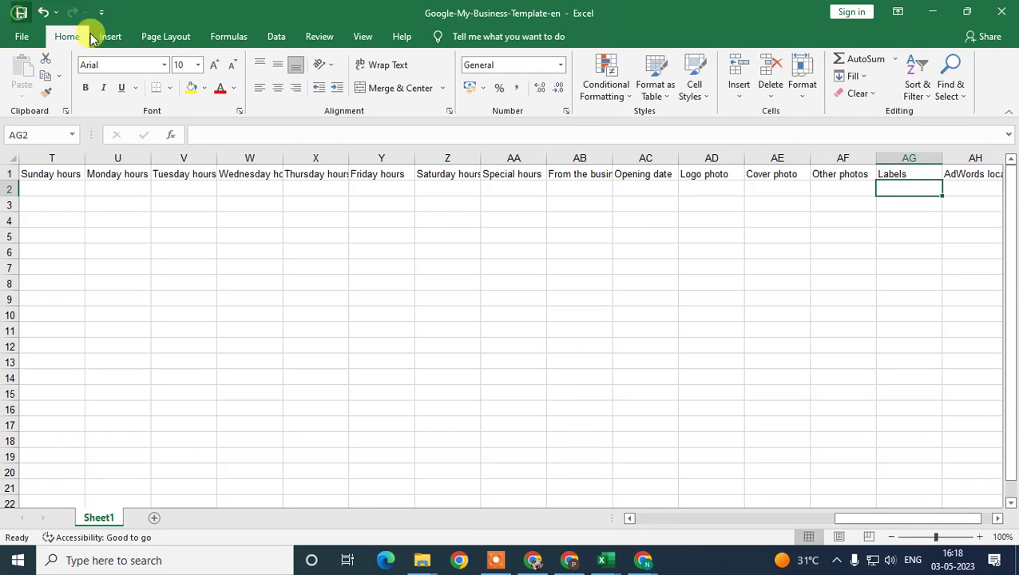
Back in Chrome's Import businesses dialog, upload Google-My-Business-Template-en from Downloads.
click(639, 565)
click(600, 515)
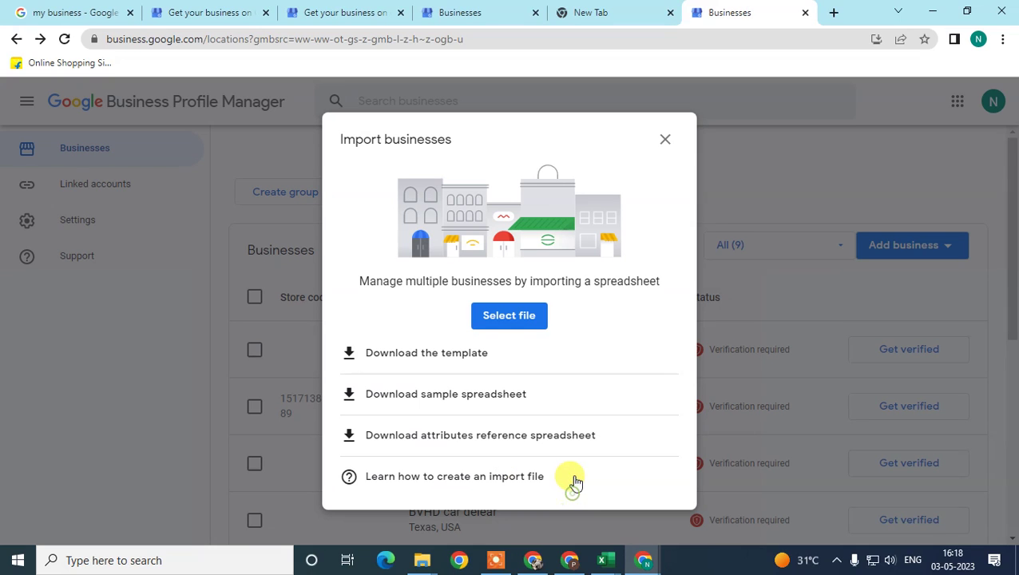
click(525, 318)
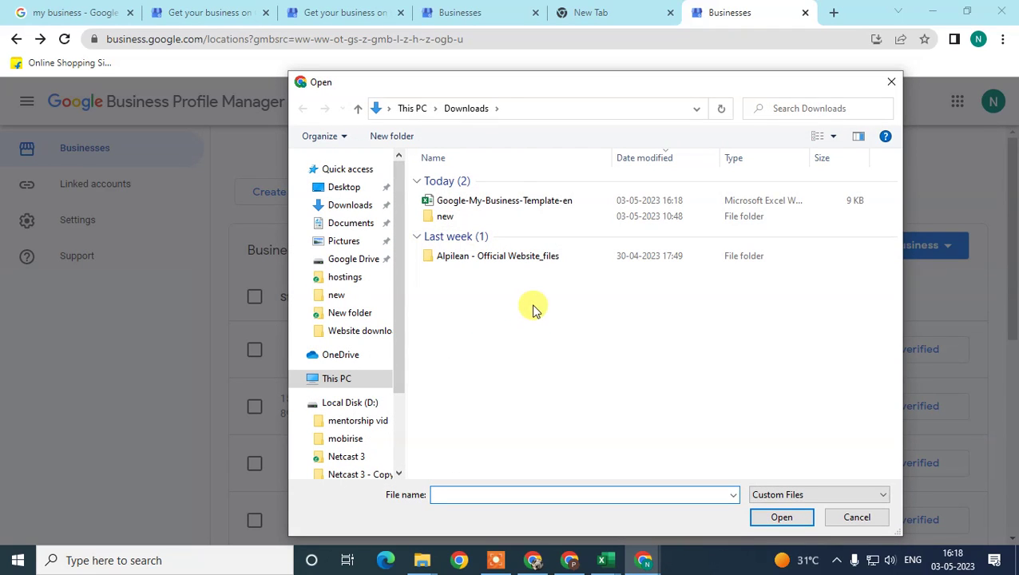
click(521, 203)
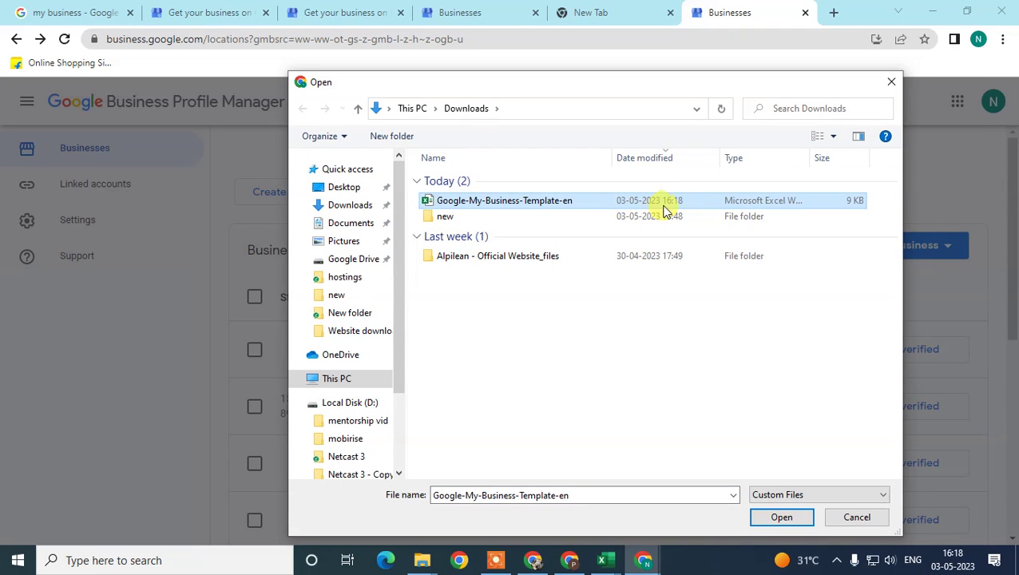
drag(562, 75, 495, 64)
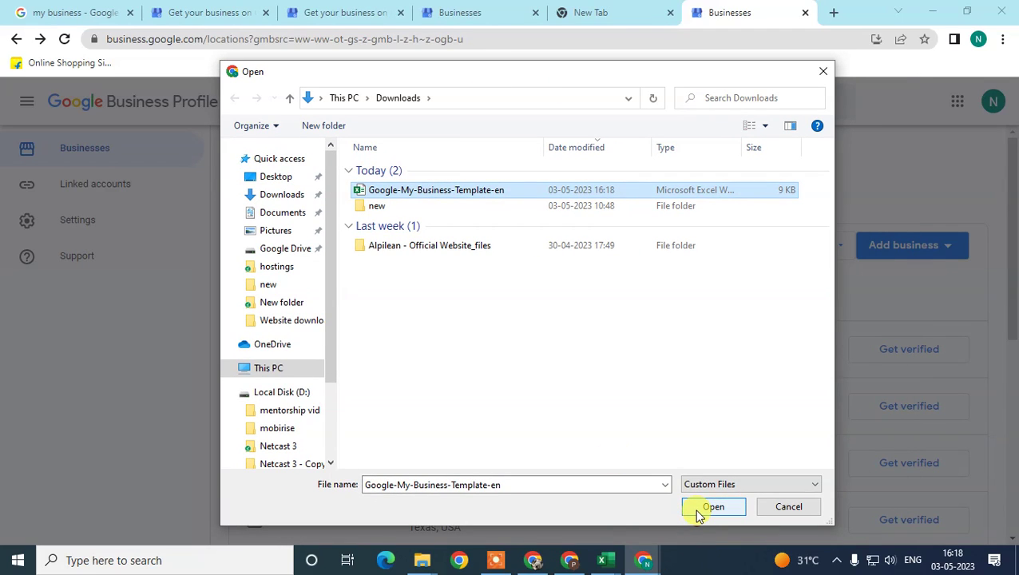
click(713, 506)
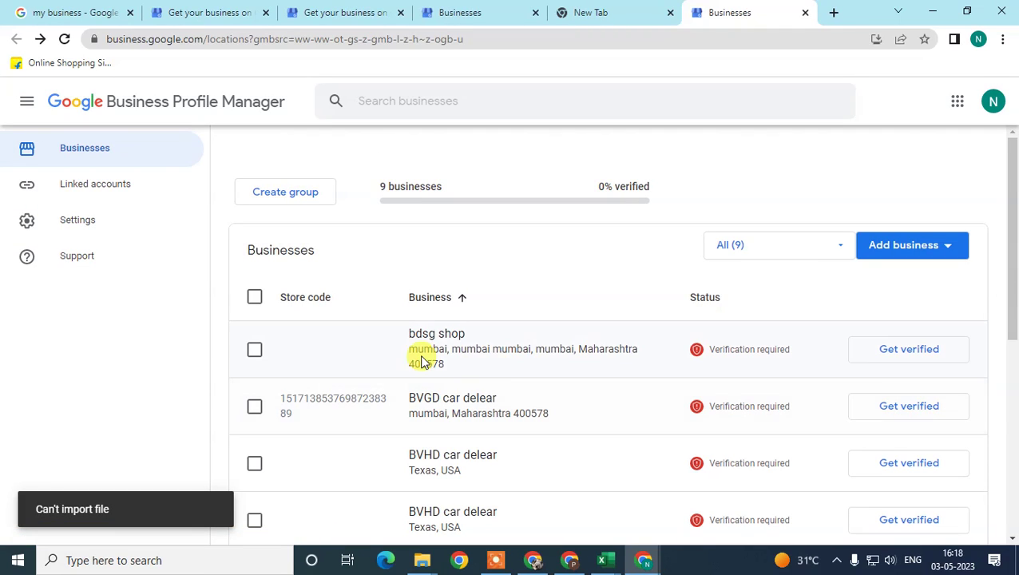
Scroll through the businesses list after the 'Can't import file' failure.
scroll(518, 367, down, 5)
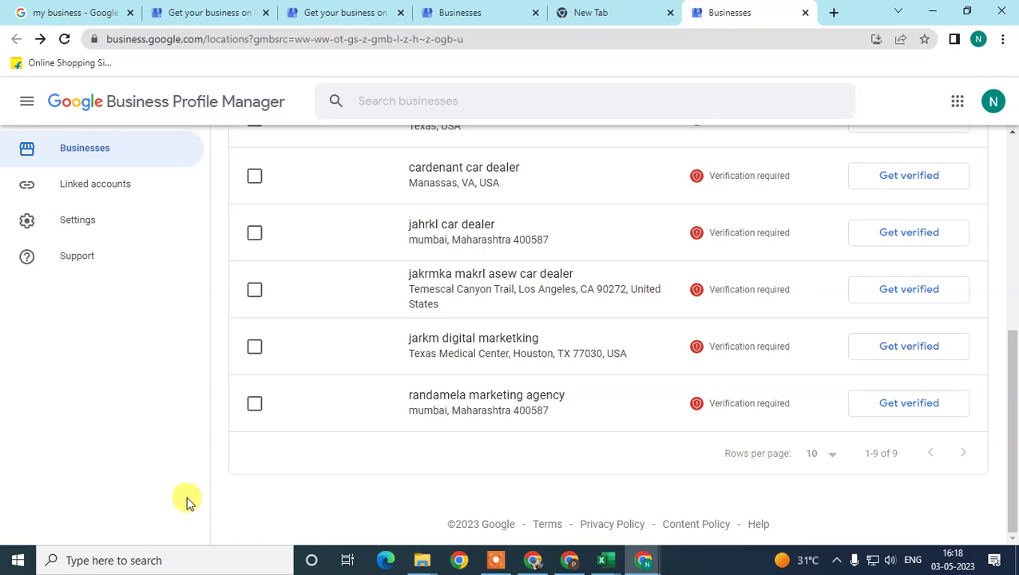
scroll(649, 415, up, 5)
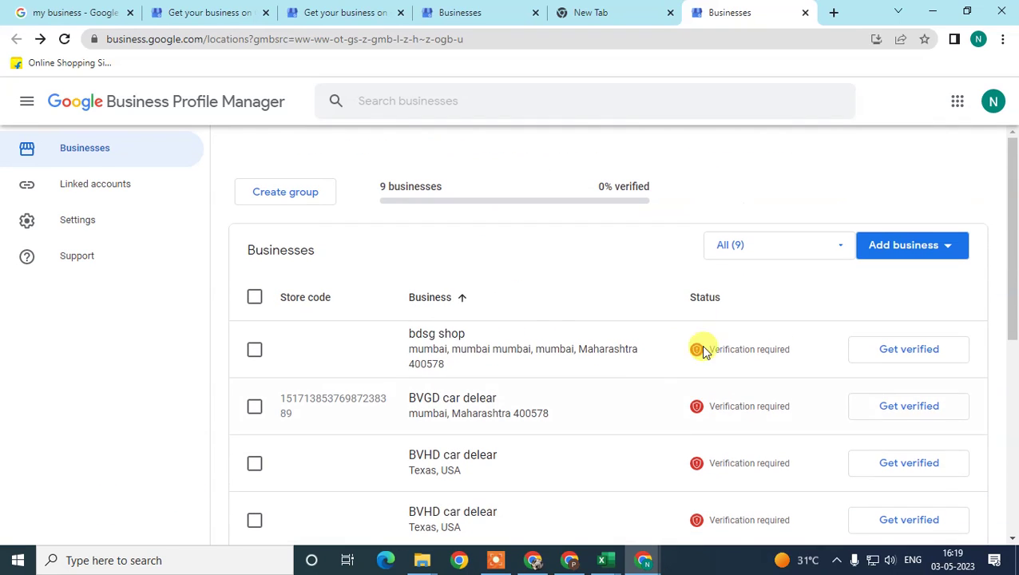
scroll(1008, 190, down, 1)
scroll(426, 284, up, 1)
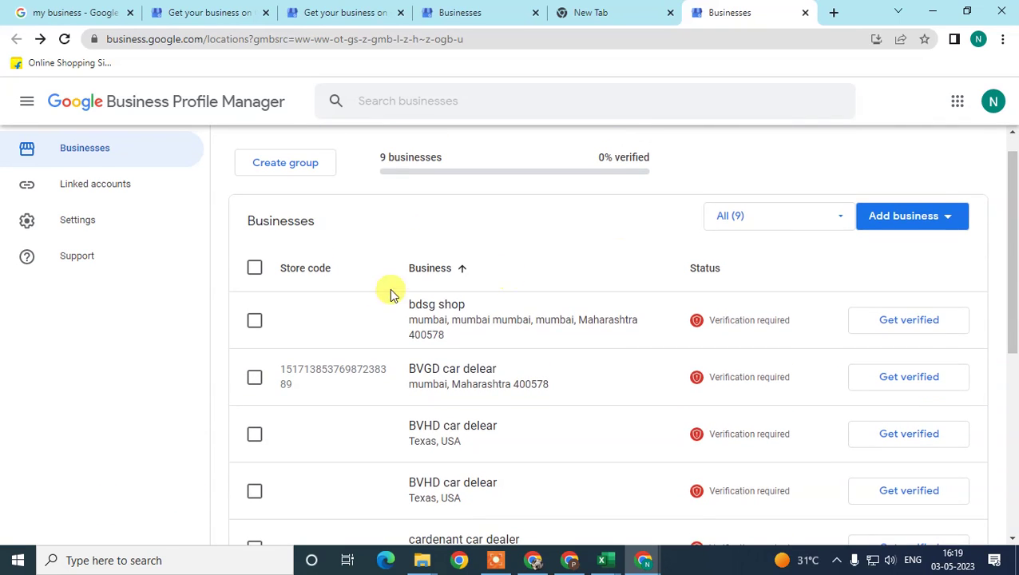
scroll(631, 379, down, 3)
scroll(603, 369, down, 2)
scroll(825, 426, up, 4)
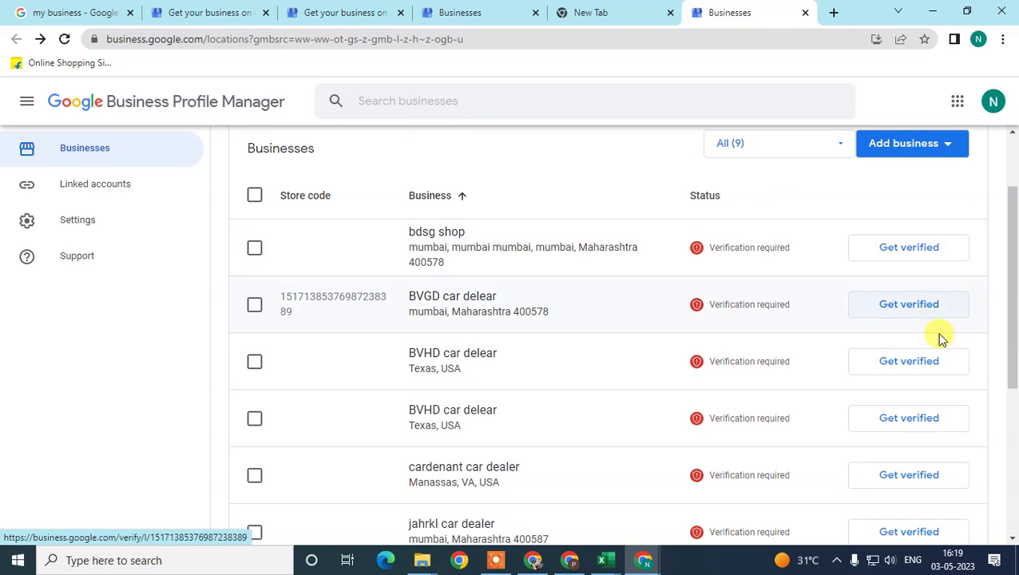
scroll(592, 386, up, 2)
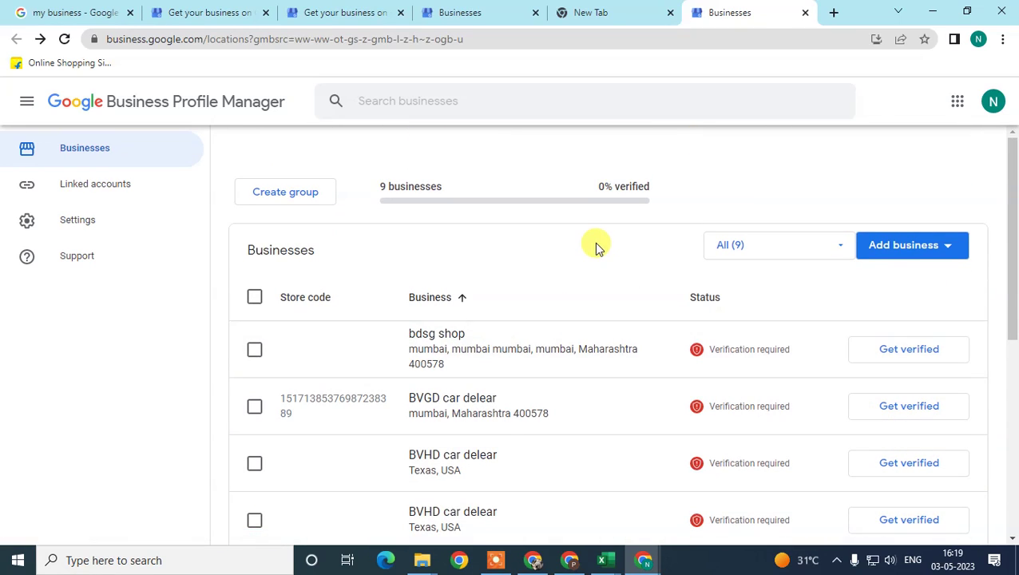
drag(1015, 186, 1014, 227)
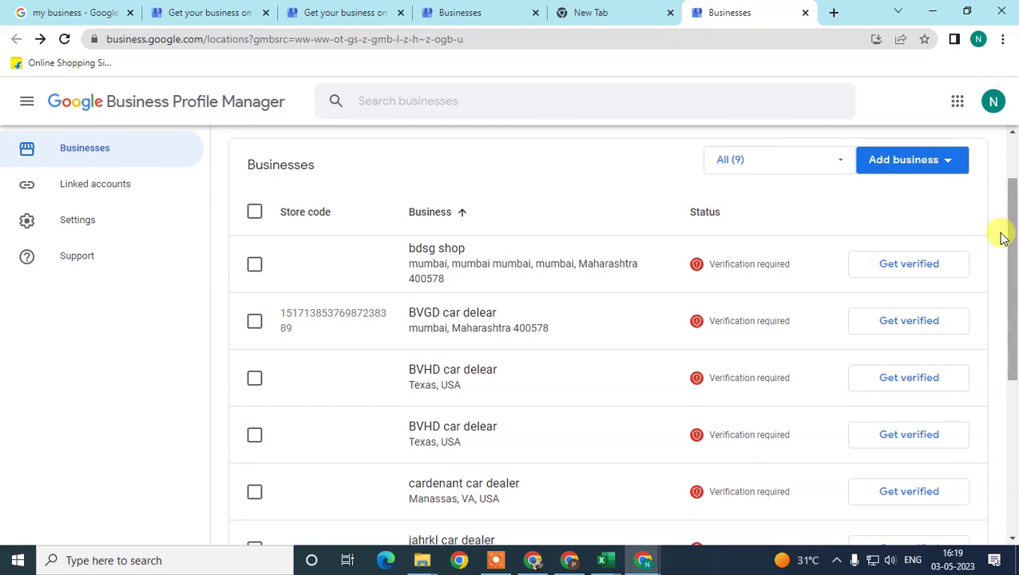
drag(1013, 188, 1015, 383)
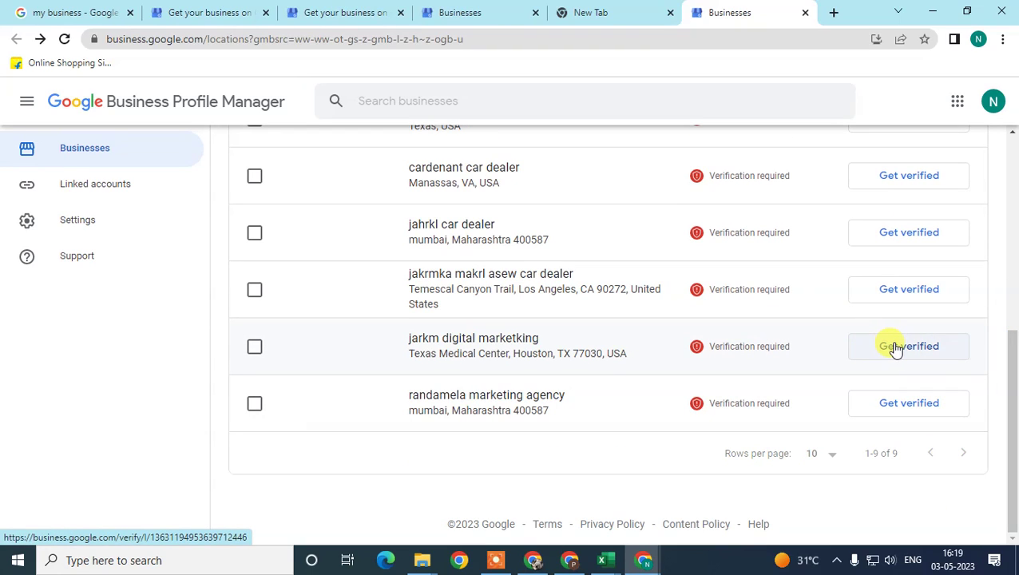
scroll(892, 349, up, 4)
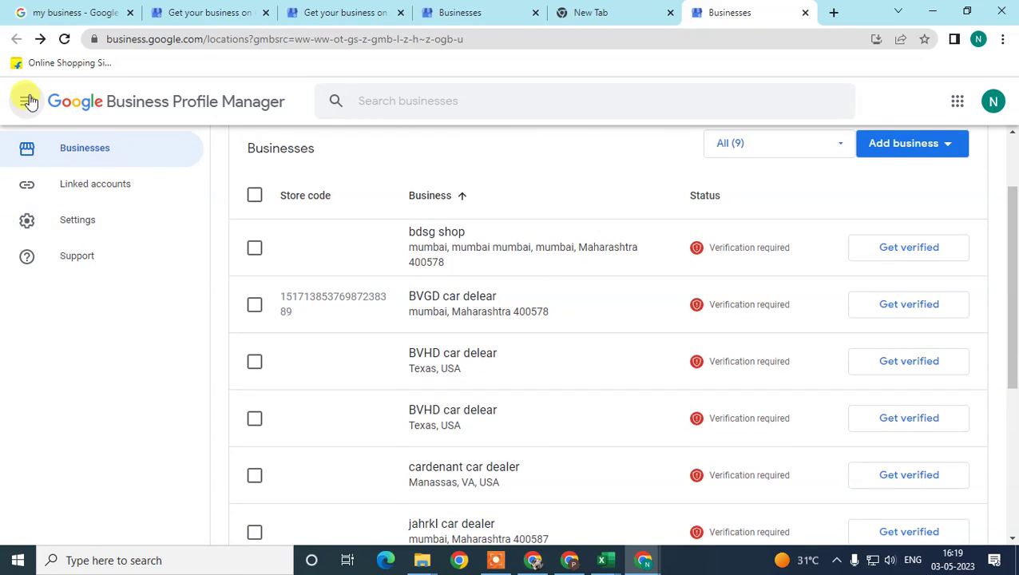
Collapse the navigation sidebar, minimize Chrome with Win+D, and refresh the desktop.
click(27, 100)
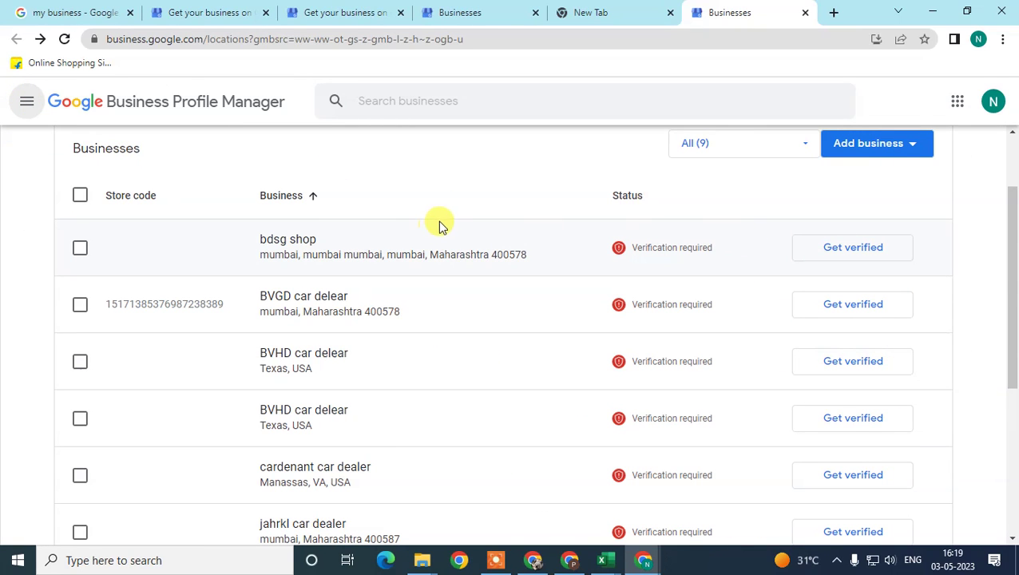
key(super+d)
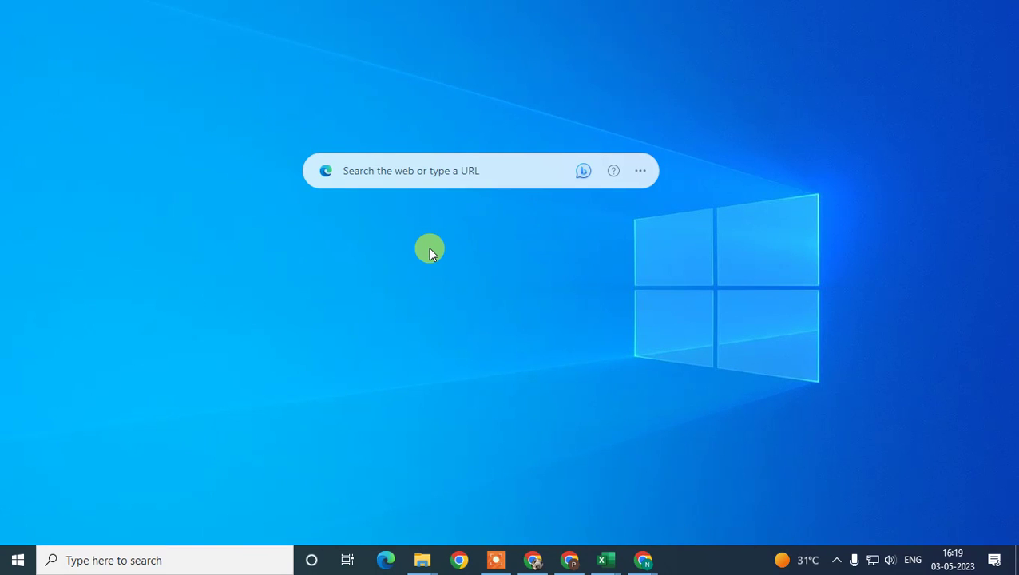
right_click(429, 253)
click(483, 293)
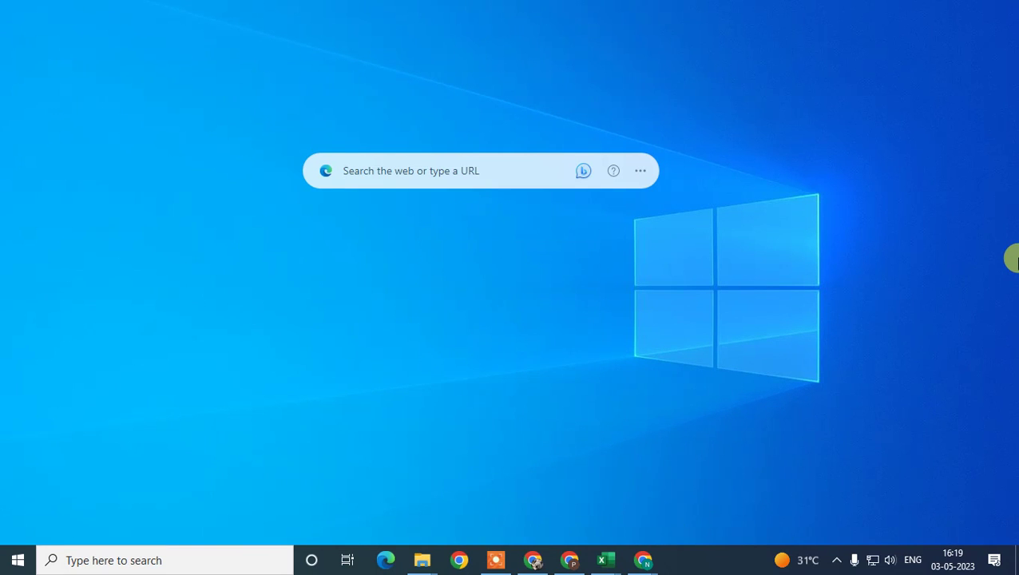